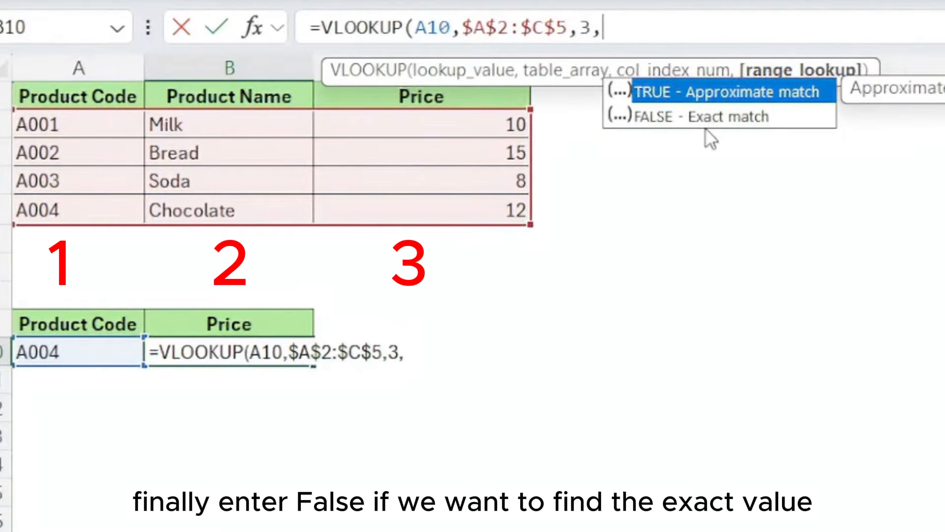
# Complete the VLOOKUP formula in cell B10 with FALSE for an exact match.
pyautogui.click(713, 120)
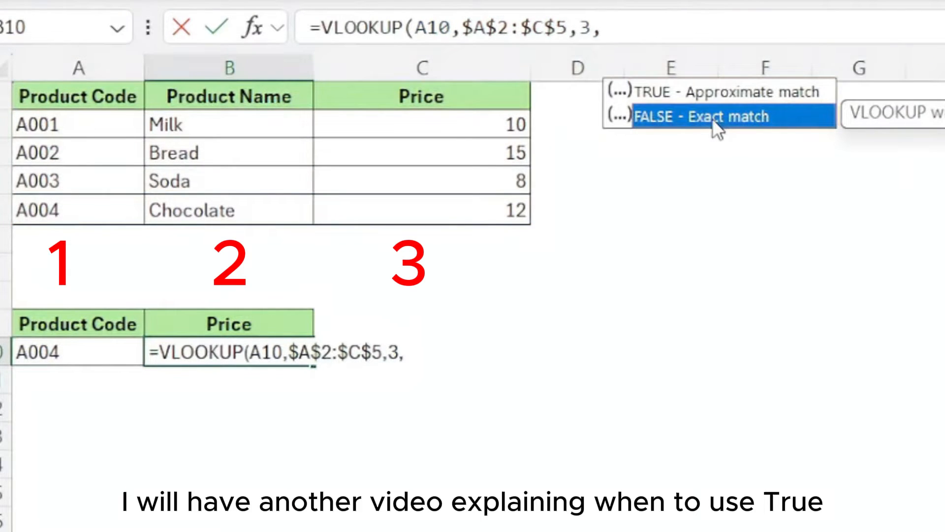
pyautogui.doubleClick(713, 119)
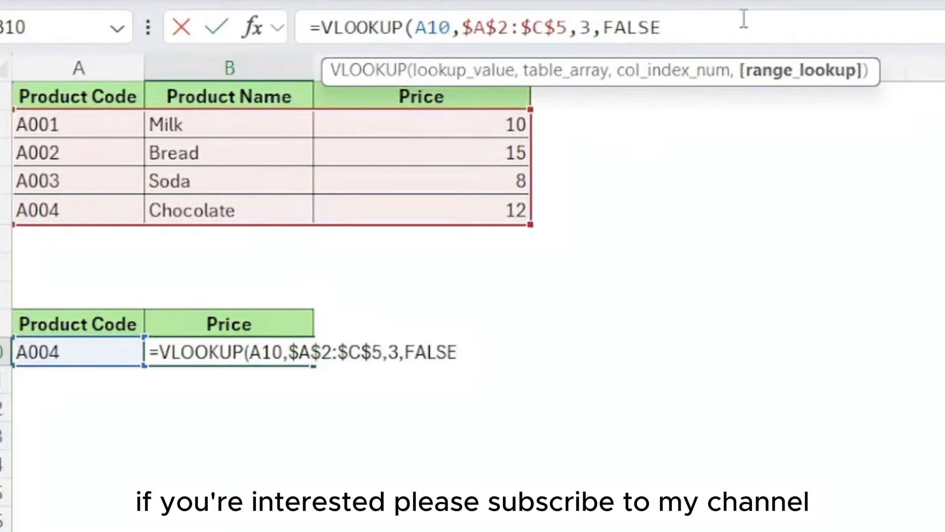
pyautogui.write(')')
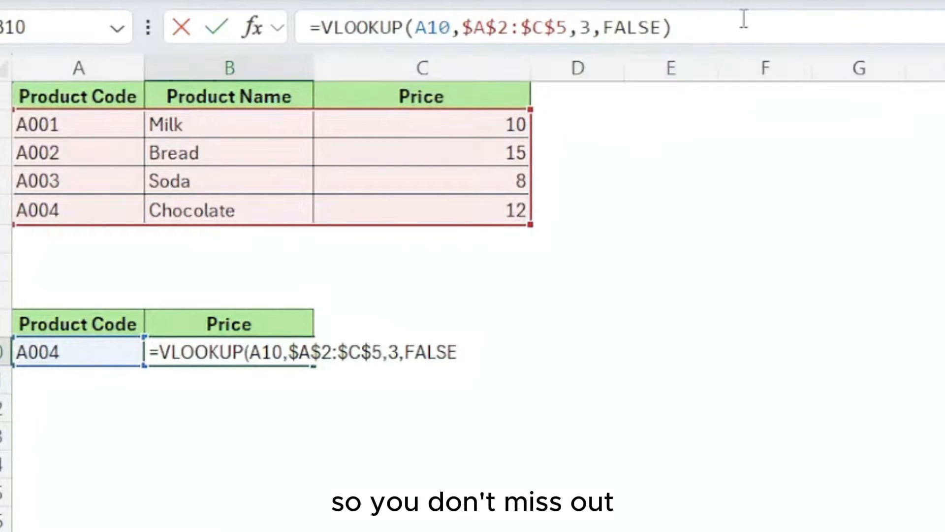
pyautogui.press('Return')
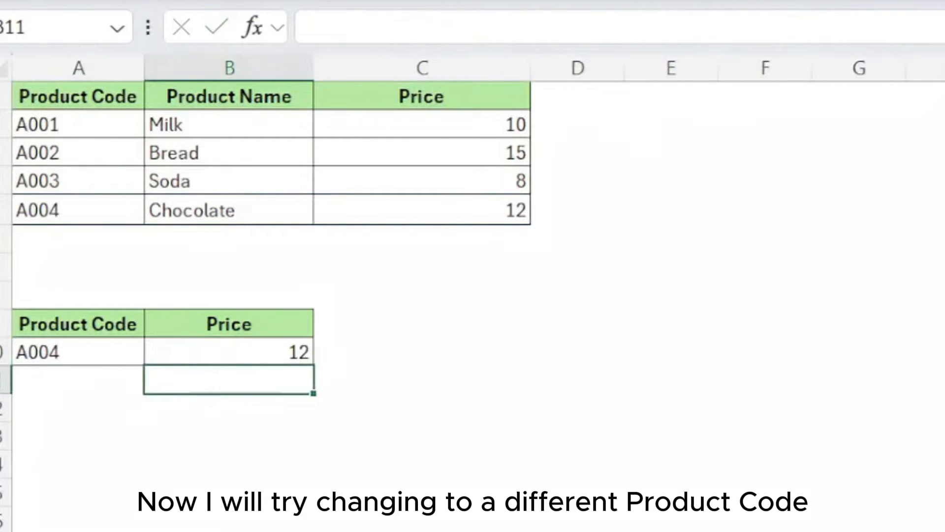
# Change the lookup product code in cell A10 to A002.
pyautogui.click(422, 520)
pyautogui.click(103, 352)
pyautogui.click(157, 352)
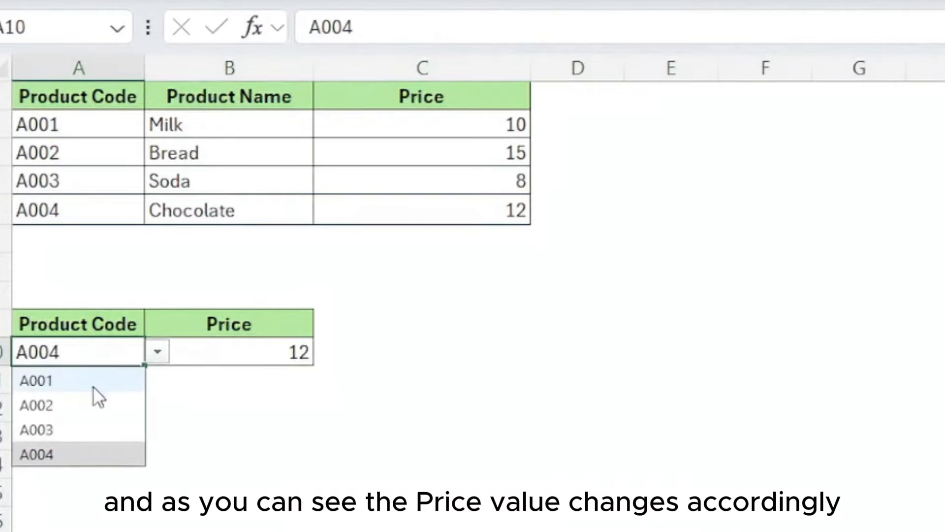
pyautogui.click(86, 404)
pyautogui.click(529, 397)
pyautogui.click(540, 353)
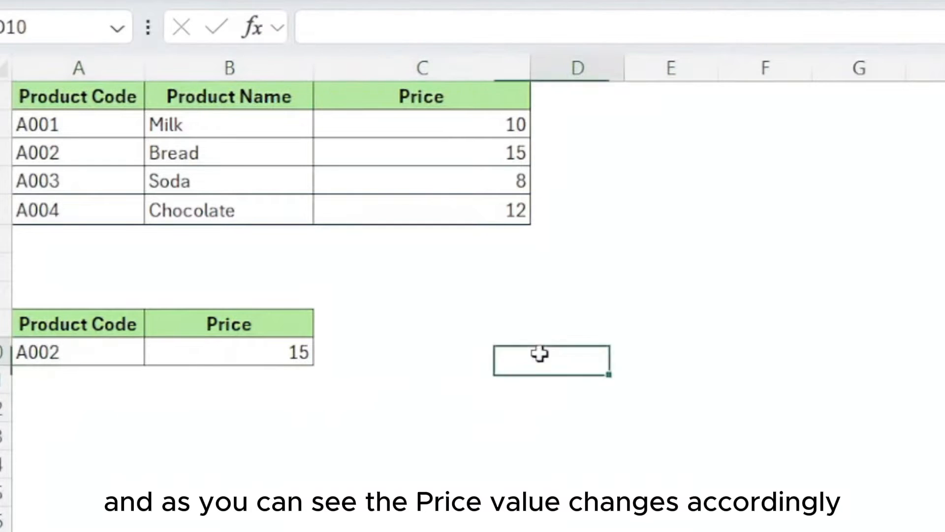
pyautogui.click(513, 396)
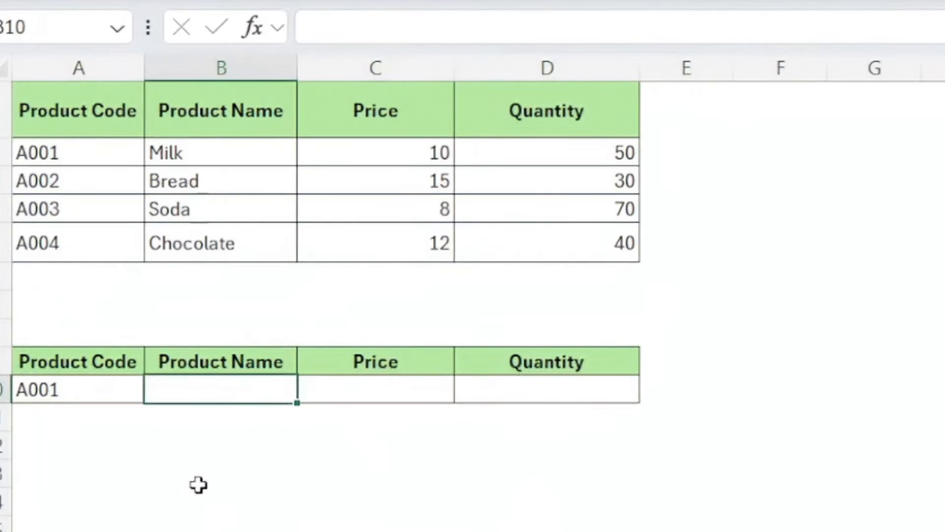
# Enter =VLOOKUP(A10,$A$2:$D$5,2,0) in the Product Name cell of the lookup row, B10.
pyautogui.click(199, 480)
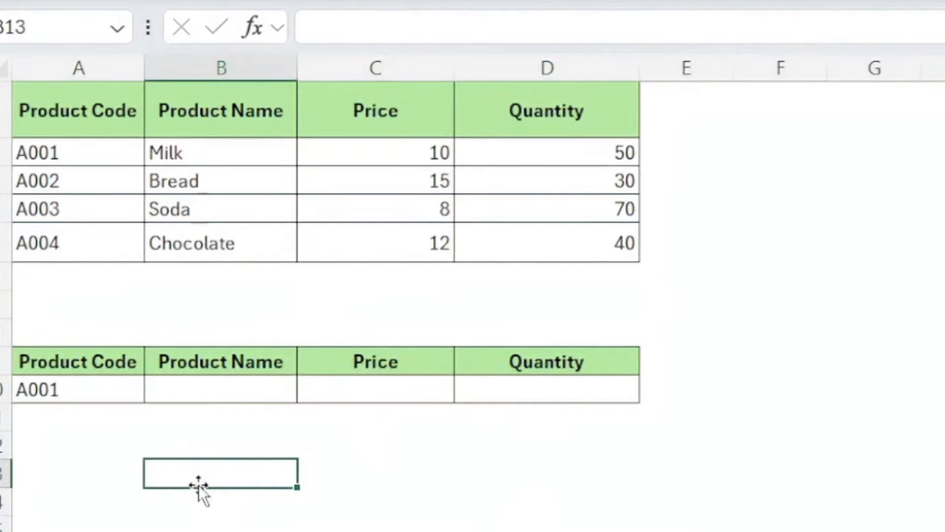
pyautogui.click(198, 394)
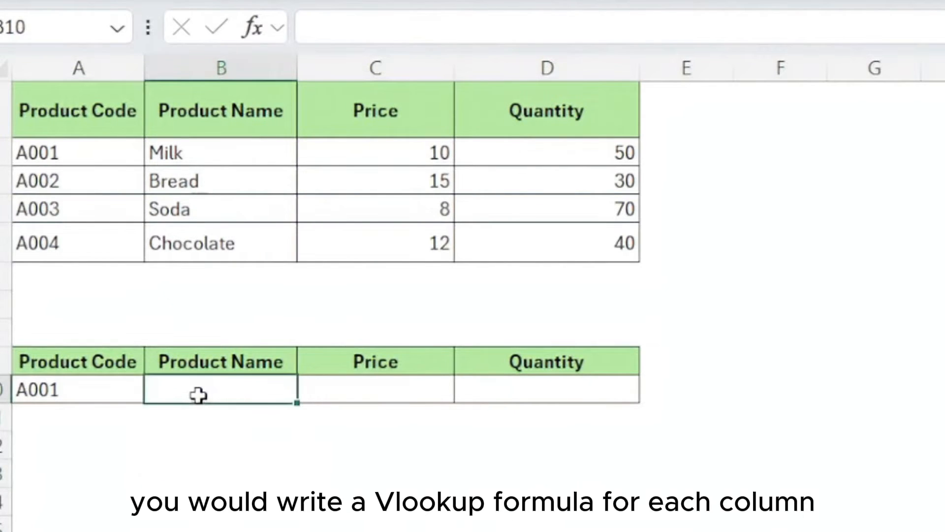
pyautogui.write('=vl')
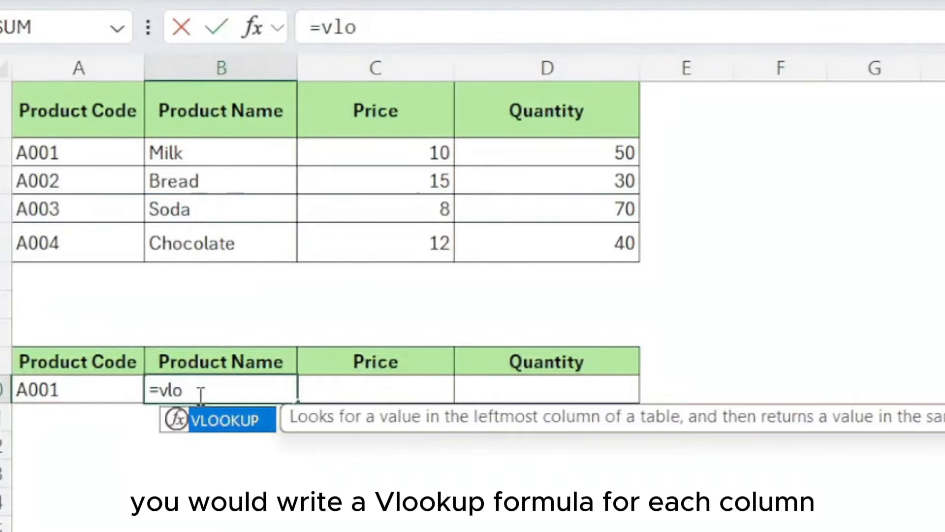
pyautogui.write('o')
pyautogui.press('Tab')
pyautogui.click(70, 397)
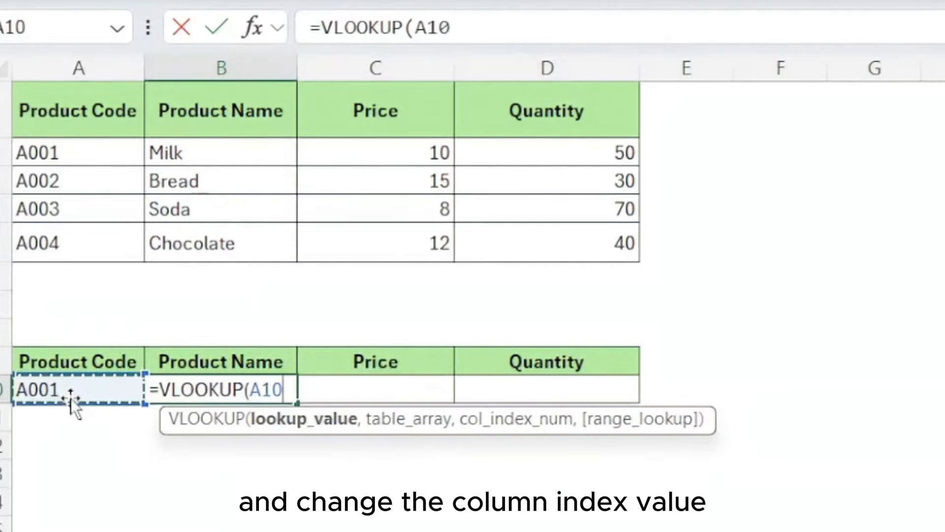
pyautogui.write(',')
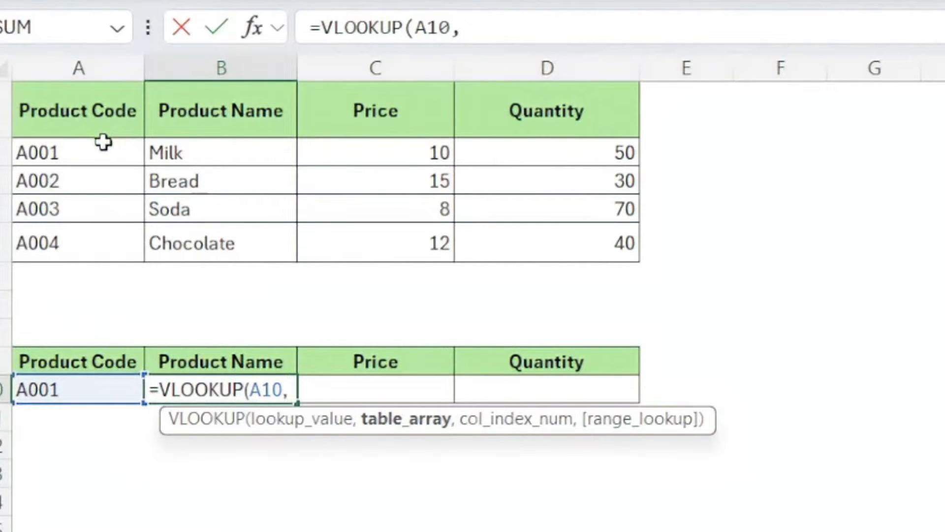
pyautogui.moveTo(100, 144); pyautogui.dragTo(555, 227)
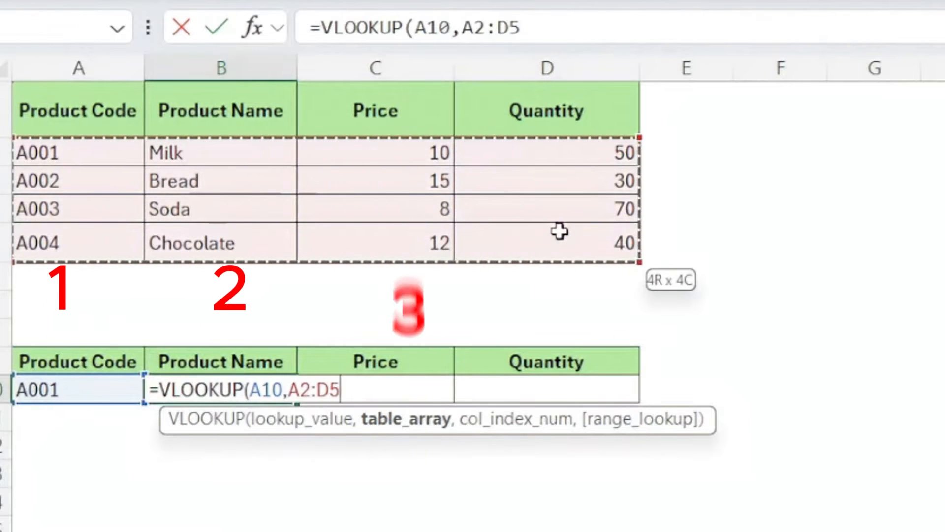
pyautogui.press('F4')
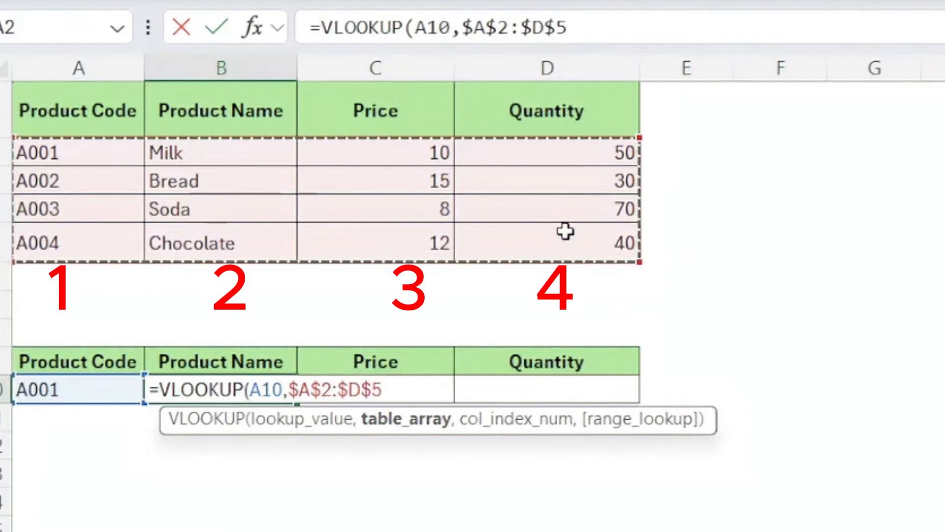
pyautogui.write(',2,0)')
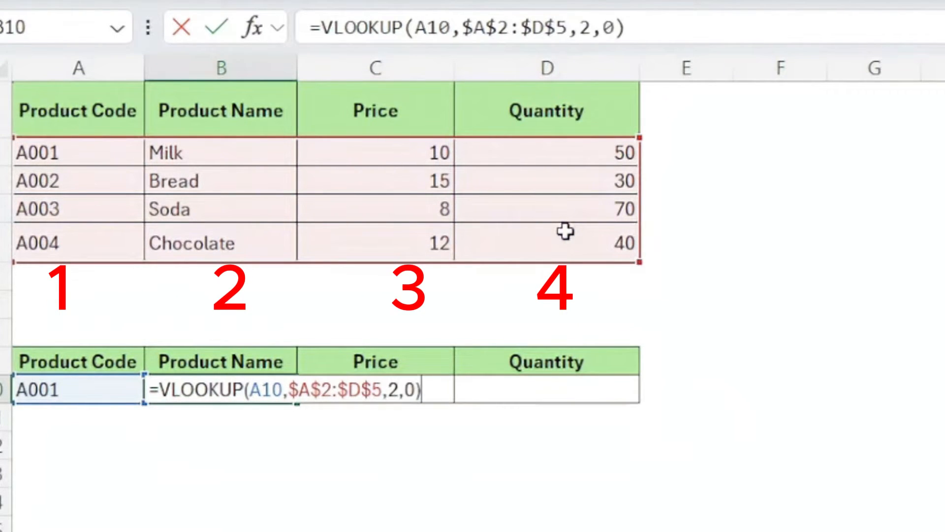
pyautogui.press('Return')
pyautogui.press('Up')
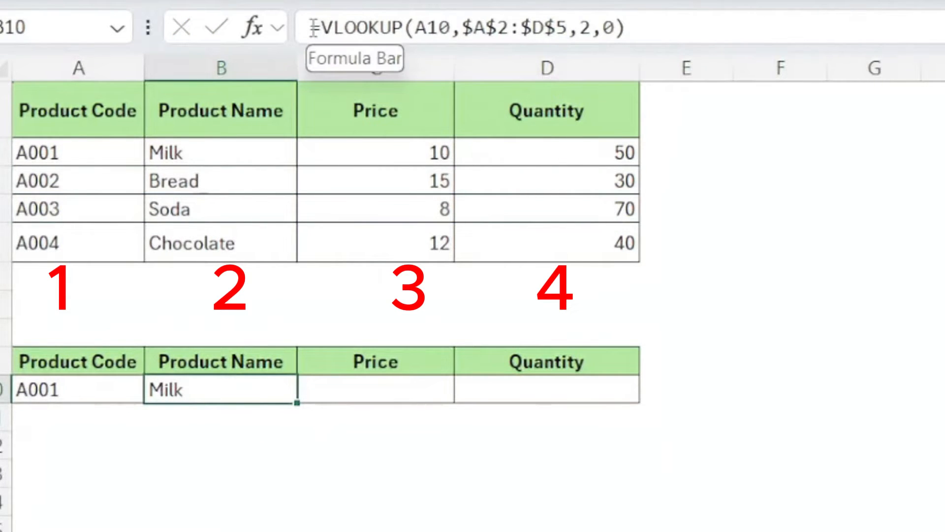
# Copy the Product Name formula text into the Price cell C10 and set its column index to 3.
pyautogui.moveTo(313, 28); pyautogui.dragTo(687, 28)
pyautogui.hotkey('ctrl', 'c')
pyautogui.press('Return')
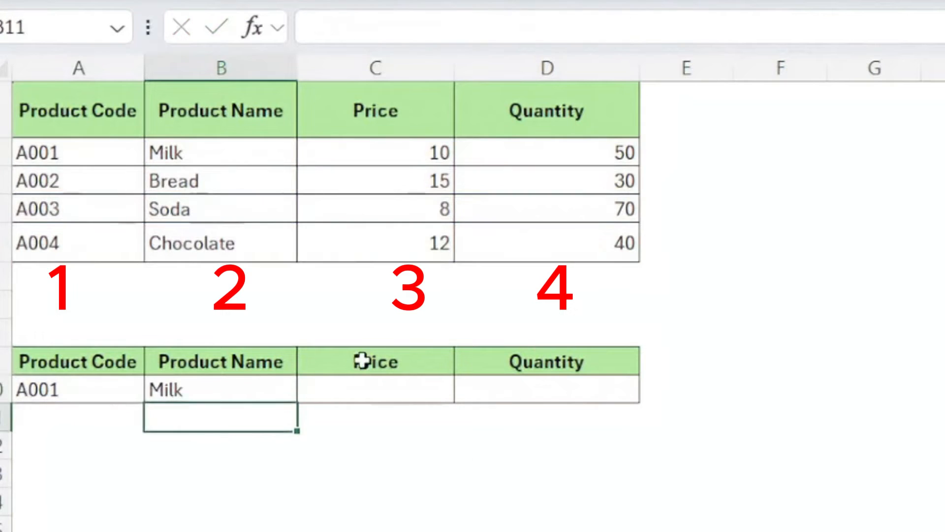
pyautogui.click(359, 387)
pyautogui.click(438, 34)
pyautogui.hotkey('ctrl', 'v')
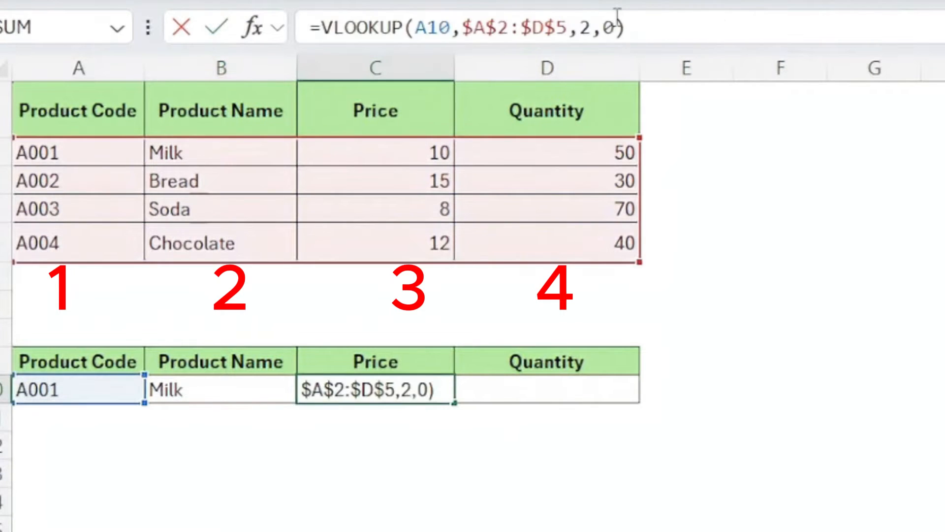
pyautogui.click(593, 28)
pyautogui.press('BackSpace')
pyautogui.write('3')
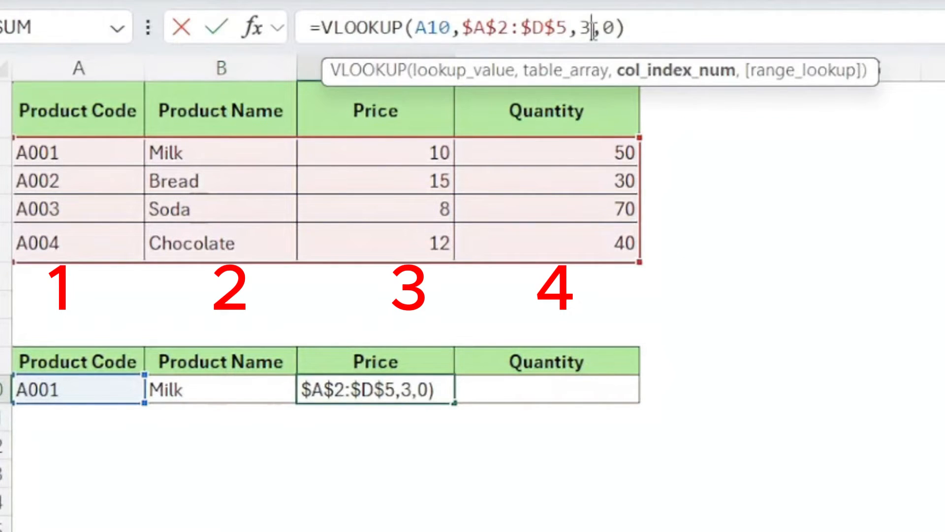
pyautogui.press('Return')
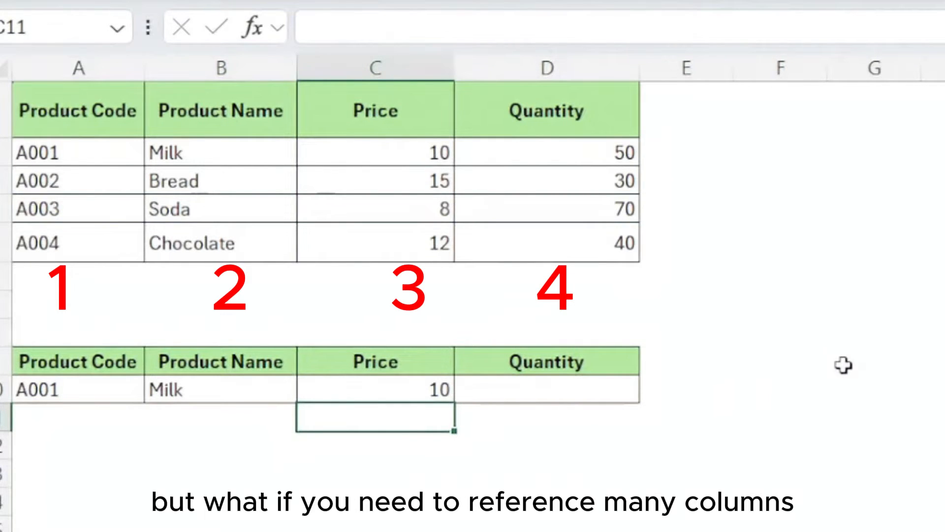
# Clear the VLOOKUP formulas from the Price and Product Name cells of the lookup row.
pyautogui.click(392, 394)
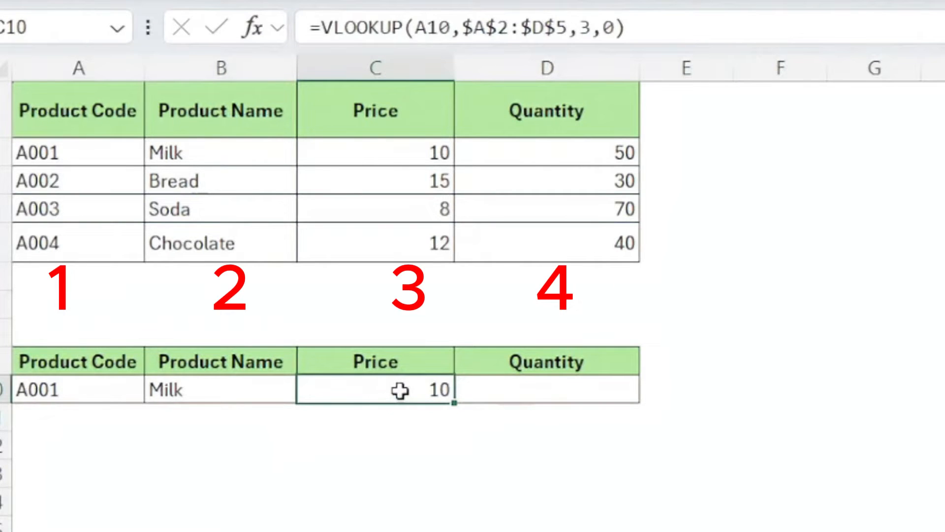
pyautogui.press('Delete')
pyautogui.press('Left')
pyautogui.press('Delete')
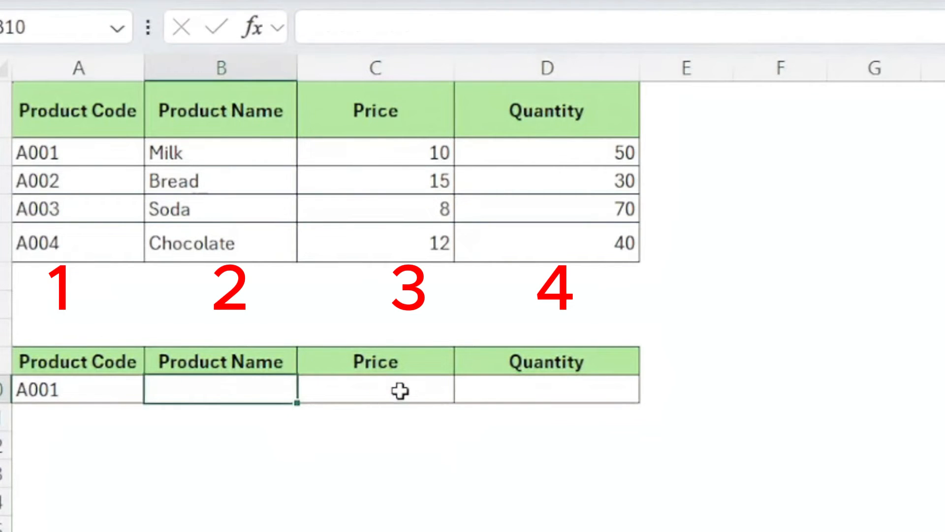
# Start a VLOOKUP formula in B10 with lookup value A10 and the absolute table range $A$2:$D$5.
pyautogui.write('=vl')
pyautogui.press('Tab')
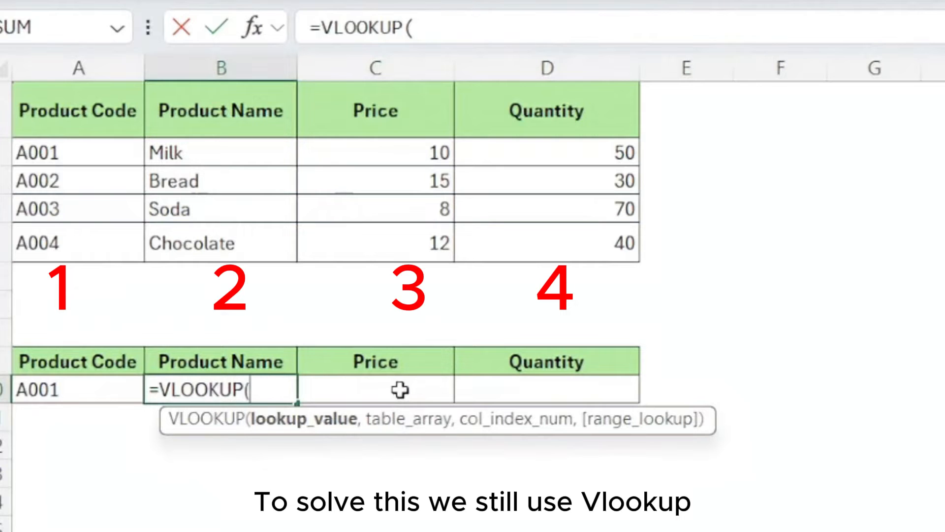
pyautogui.click(93, 391)
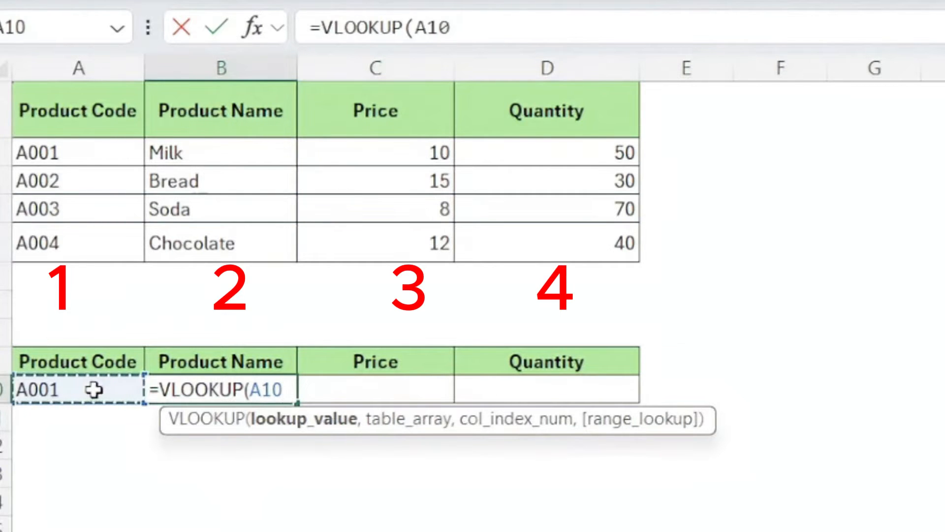
pyautogui.write(',')
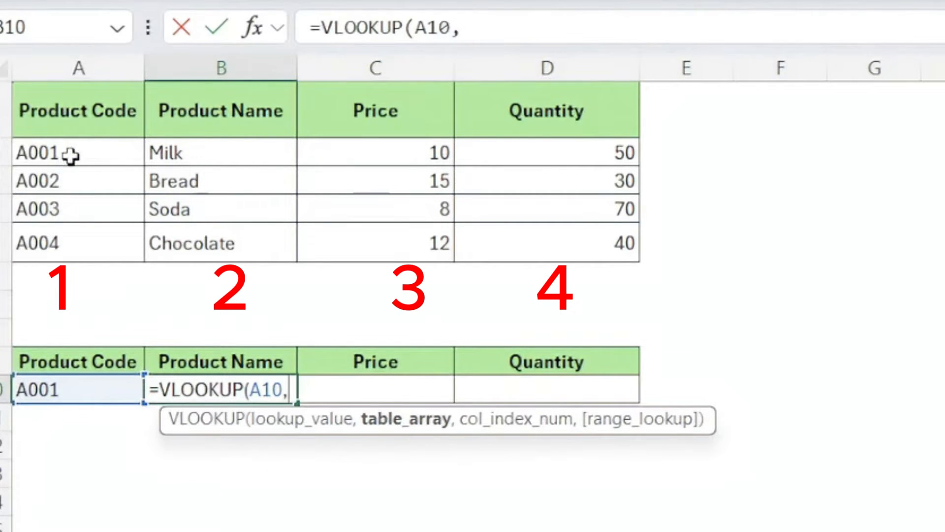
pyautogui.moveTo(71, 156); pyautogui.dragTo(530, 229)
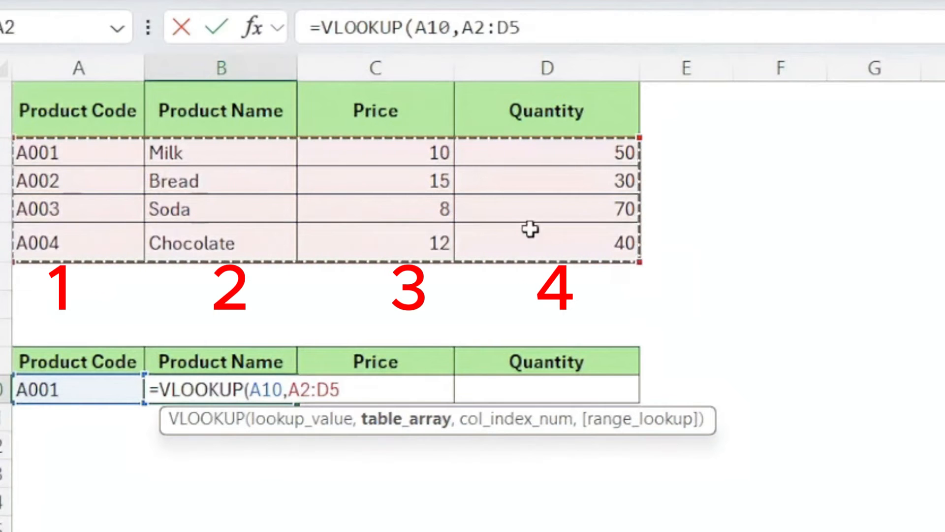
pyautogui.press('F4')
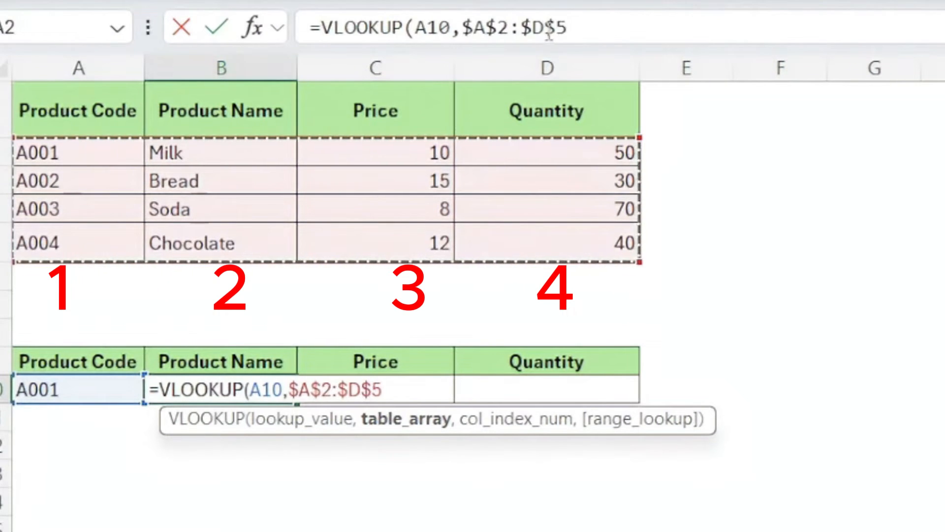
# Finish the B10 formula with the array {2,3,4} as column index to fill Product Name, Price and Quantity together.
pyautogui.click(593, 25)
pyautogui.write(',{')
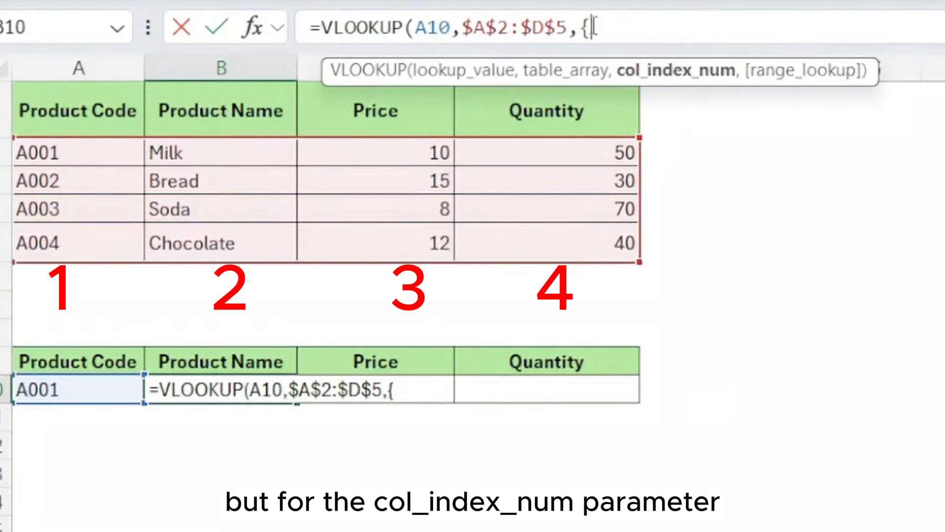
pyautogui.write('2,')
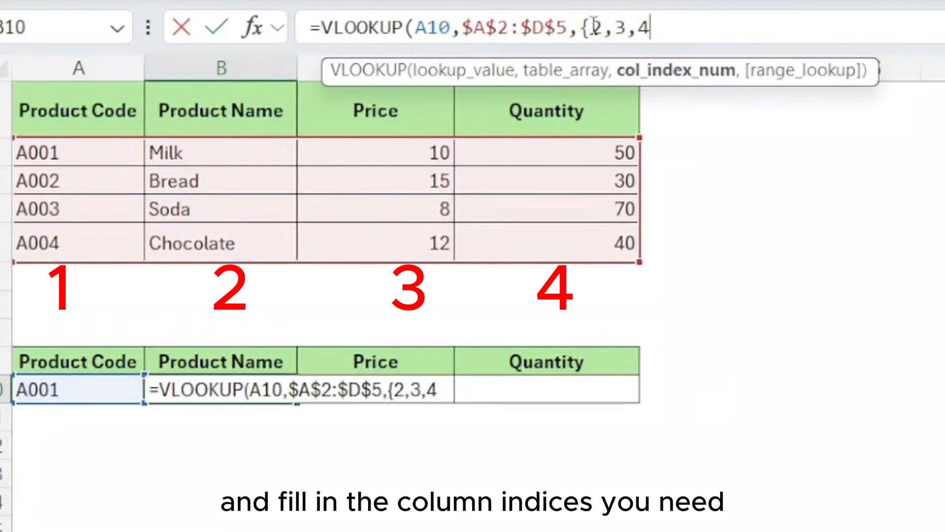
pyautogui.write('3,4')
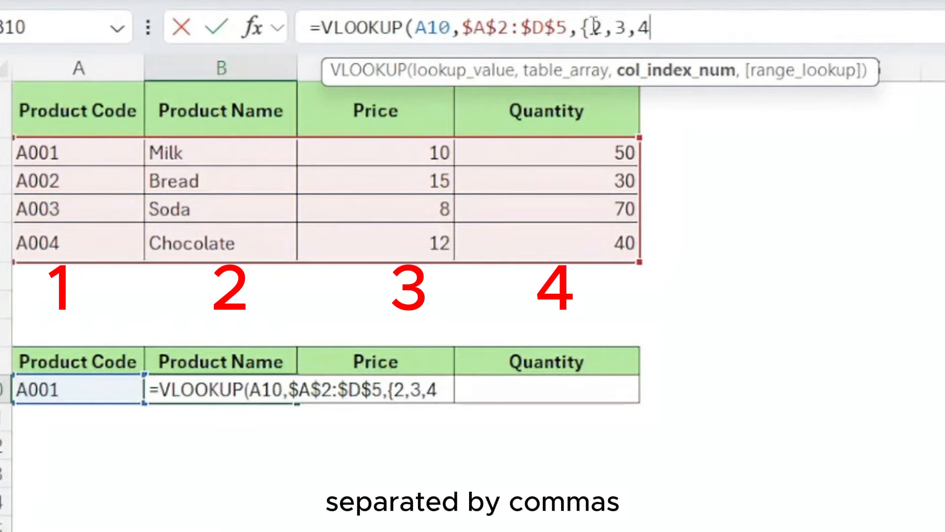
pyautogui.write('})')
pyautogui.press('Return')
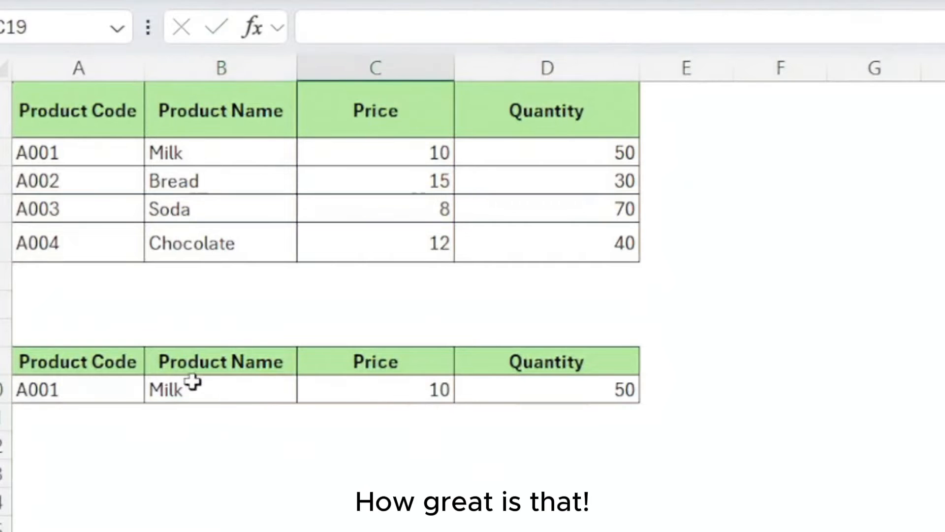
# Choose A002 as the lookup product code in cell A10.
pyautogui.click(107, 395)
pyautogui.click(157, 389)
pyautogui.click(97, 440)
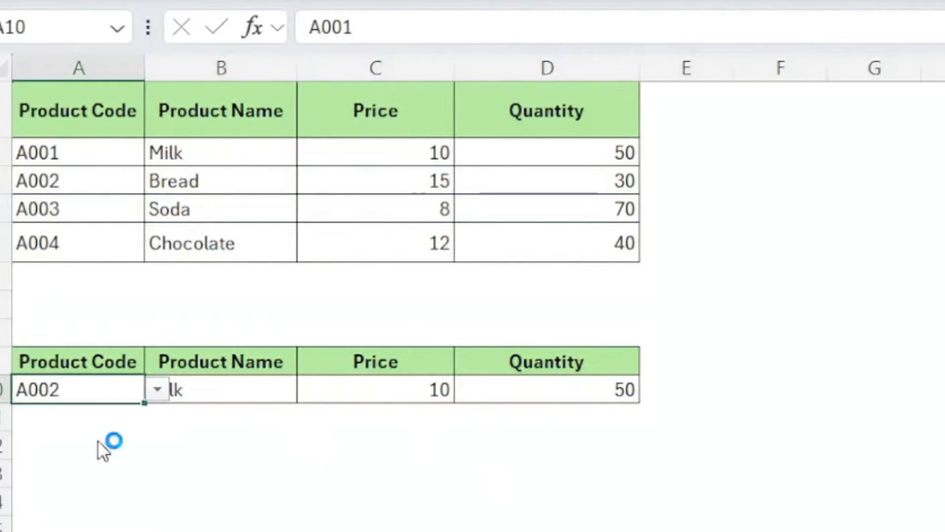
pyautogui.click(540, 449)
pyautogui.press('Down')
pyautogui.press('Down')
pyautogui.press('Down')
pyautogui.press('Down')
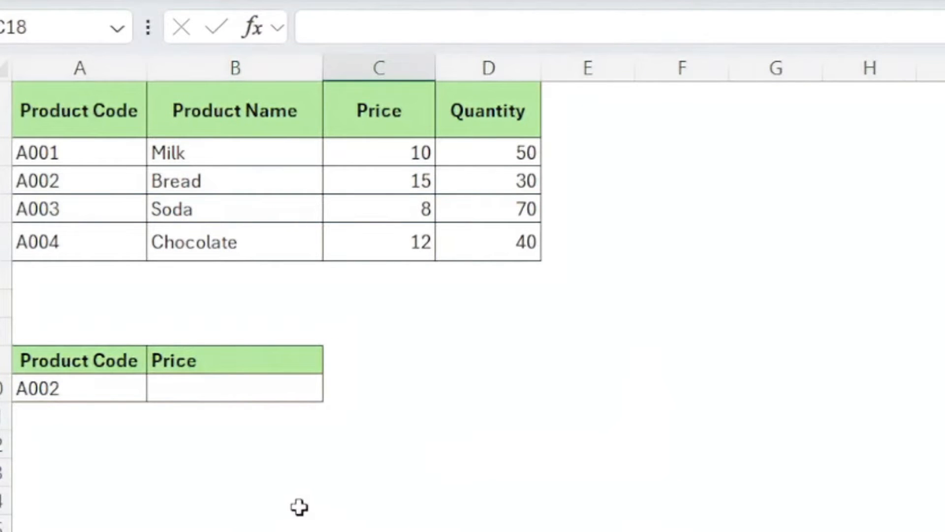
# Switch the lookup table's header in B9 to Product Name, to Quantity and back to Price.
pyautogui.click(300, 499)
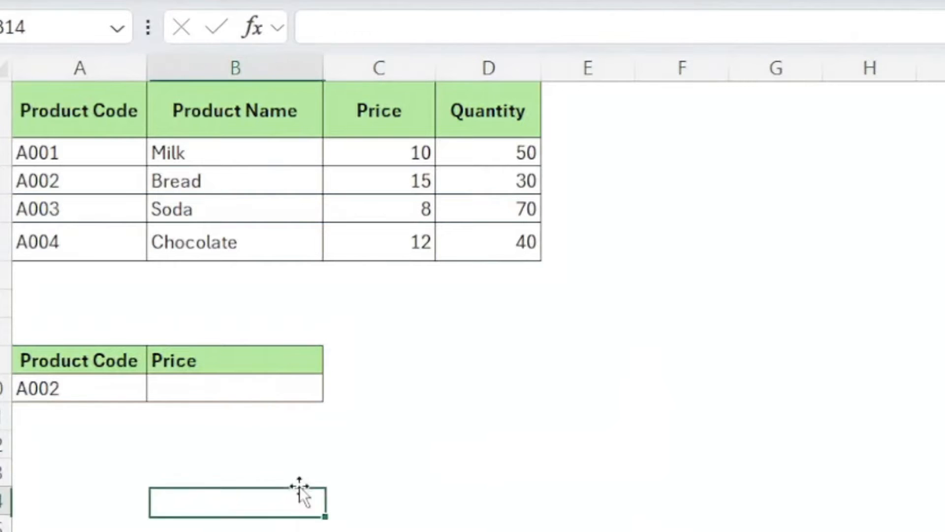
pyautogui.click(257, 363)
pyautogui.click(334, 362)
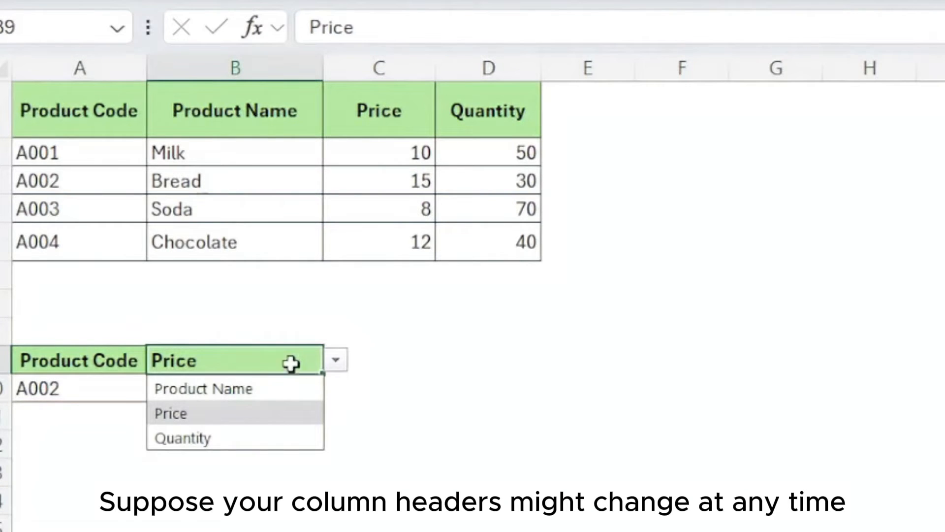
pyautogui.click(255, 394)
pyautogui.click(342, 361)
pyautogui.click(254, 438)
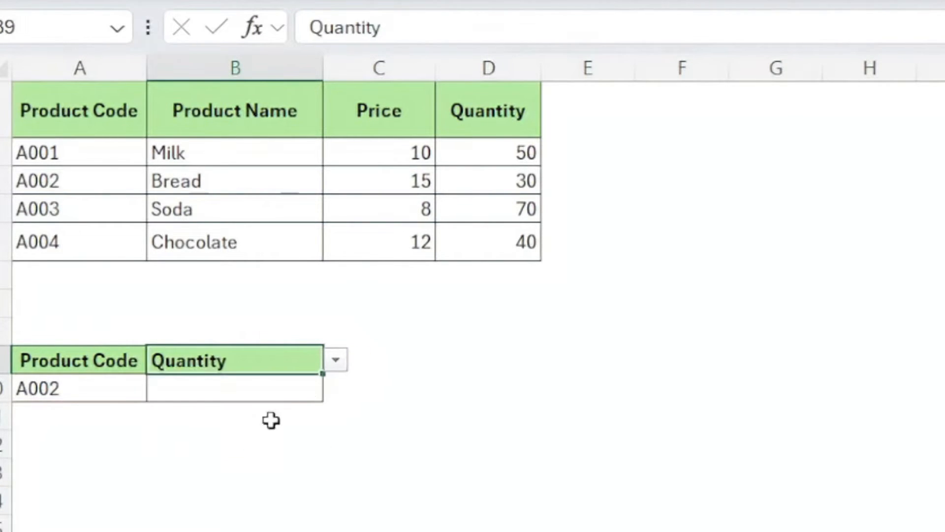
pyautogui.click(337, 364)
pyautogui.click(284, 412)
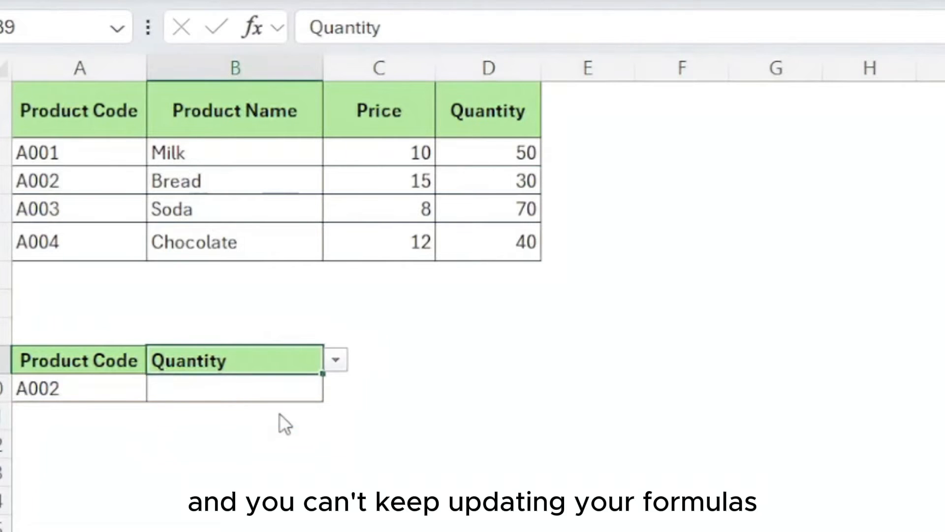
pyautogui.click(359, 473)
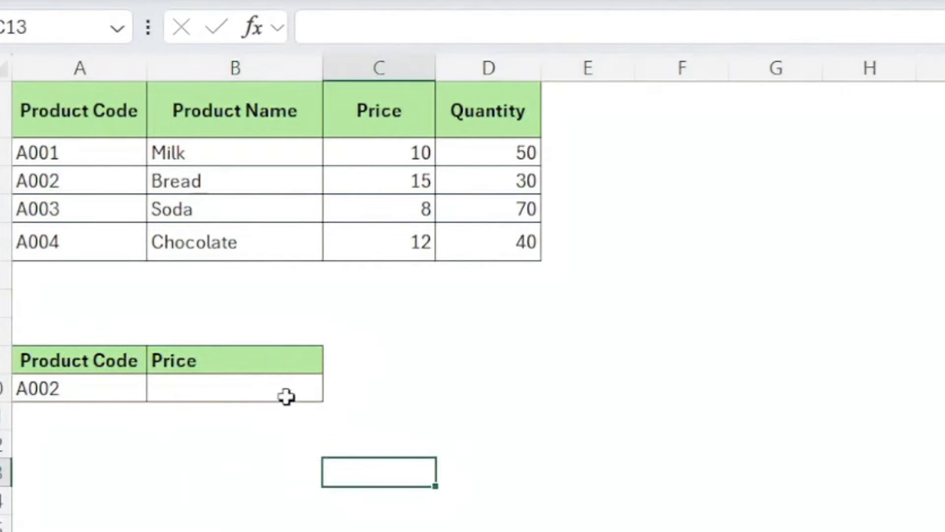
# Start a MATCH formula in B10 with lookup value B9 and the absolute header range $A$1:$D$1.
pyautogui.click(287, 398)
pyautogui.write('=match')
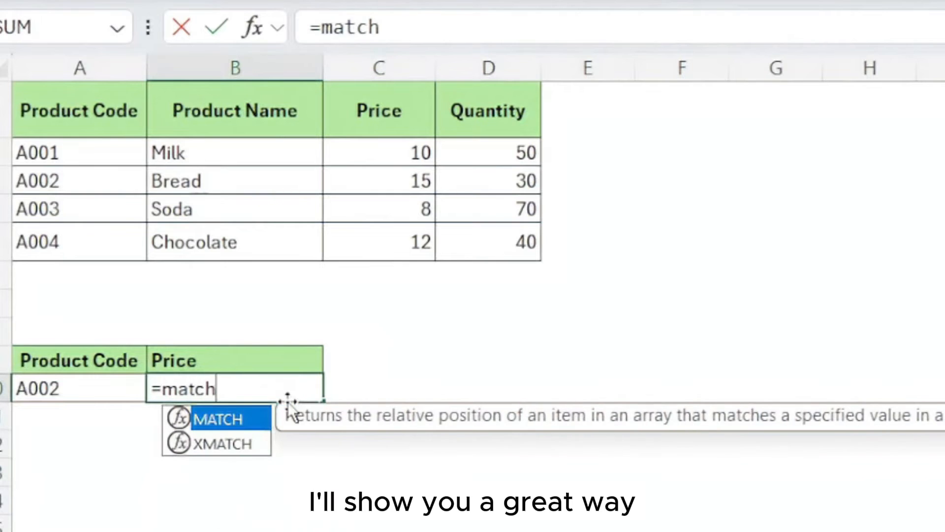
pyautogui.write('(')
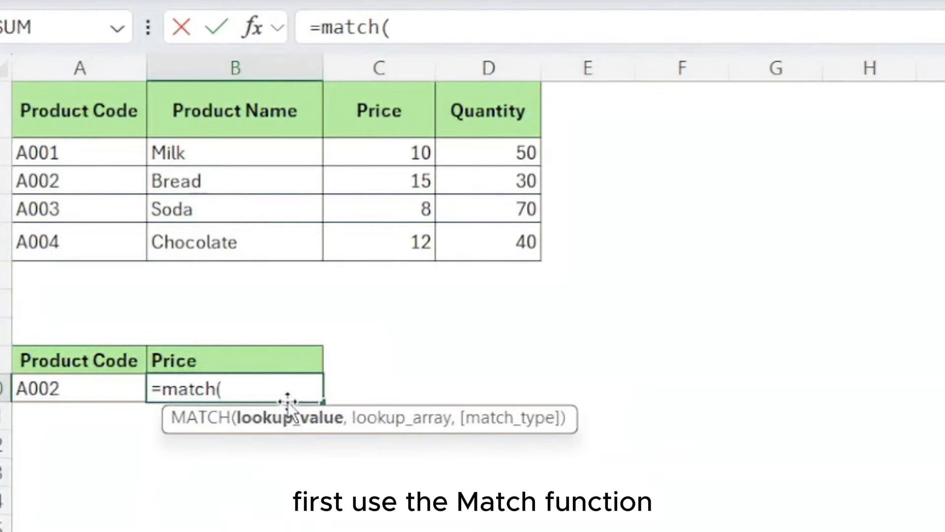
pyautogui.click(265, 368)
pyautogui.write(',')
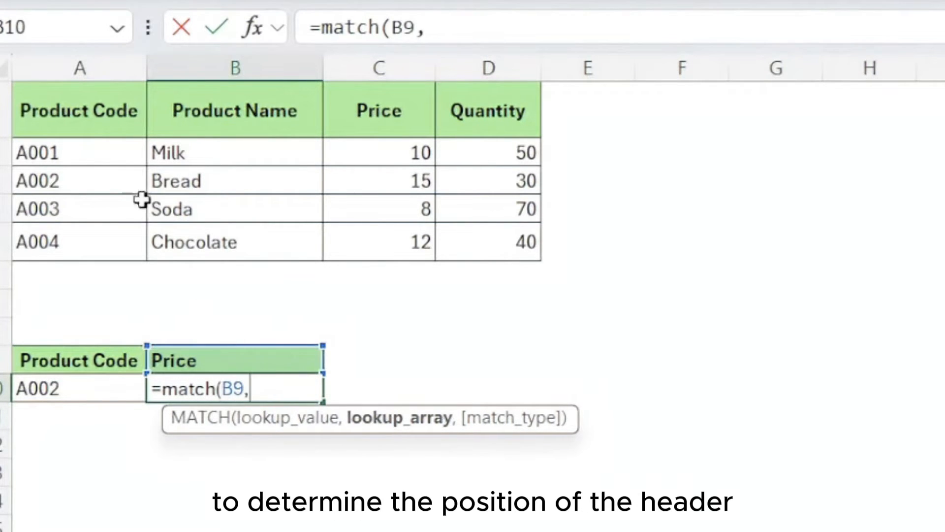
pyautogui.moveTo(84, 112); pyautogui.dragTo(463, 106)
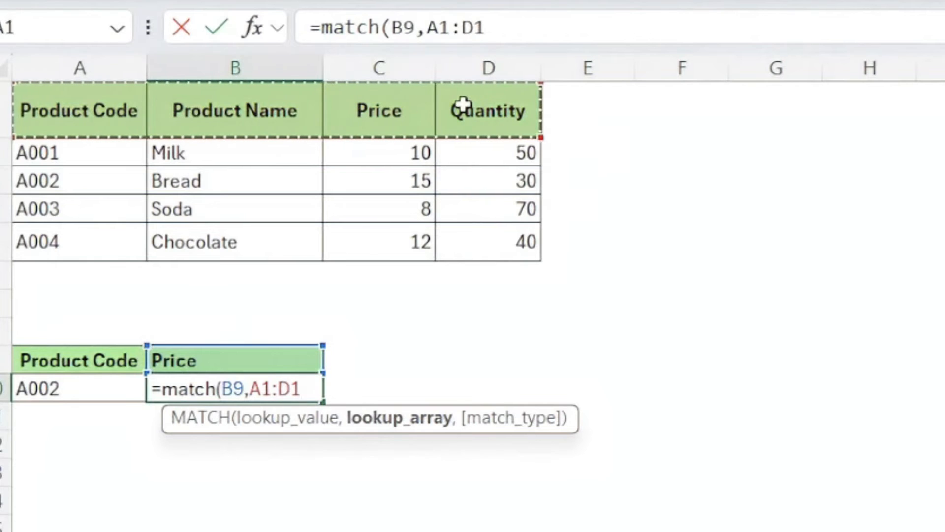
pyautogui.press('F4')
# Complete the B10 MATCH formula with match type 0 for an exact match.
pyautogui.click(539, 27)
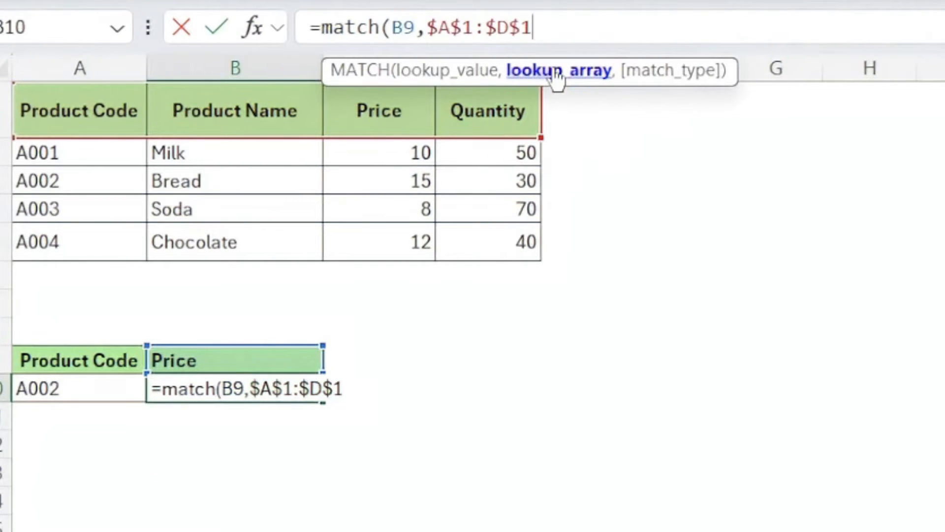
pyautogui.write(',')
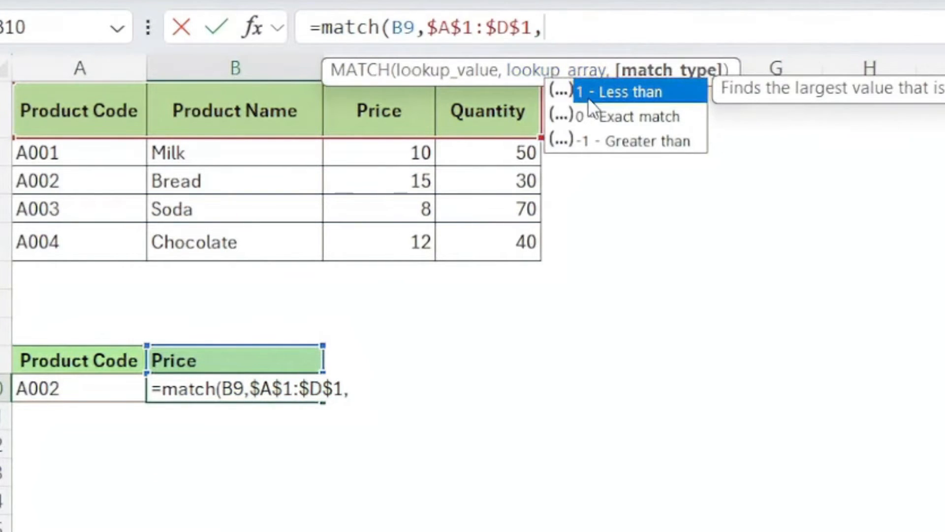
pyautogui.doubleClick(601, 116)
pyautogui.write(')')
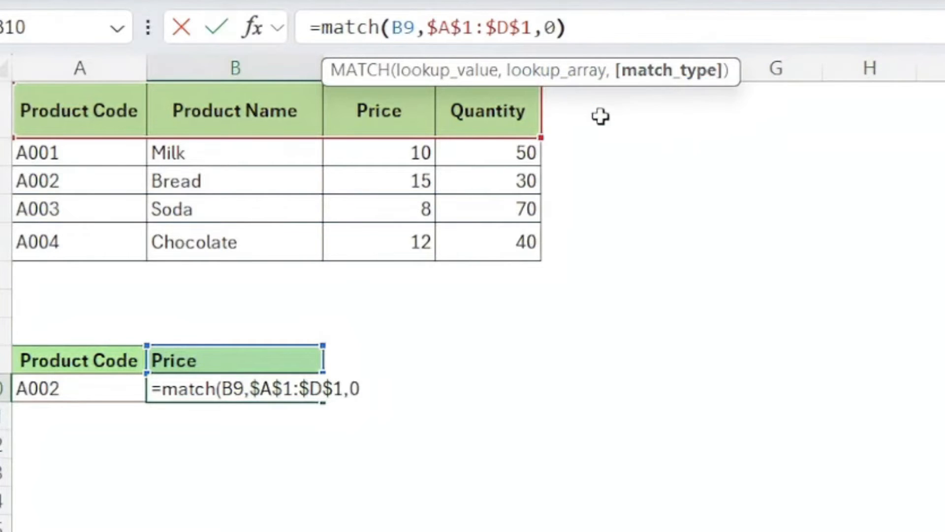
pyautogui.press('Return')
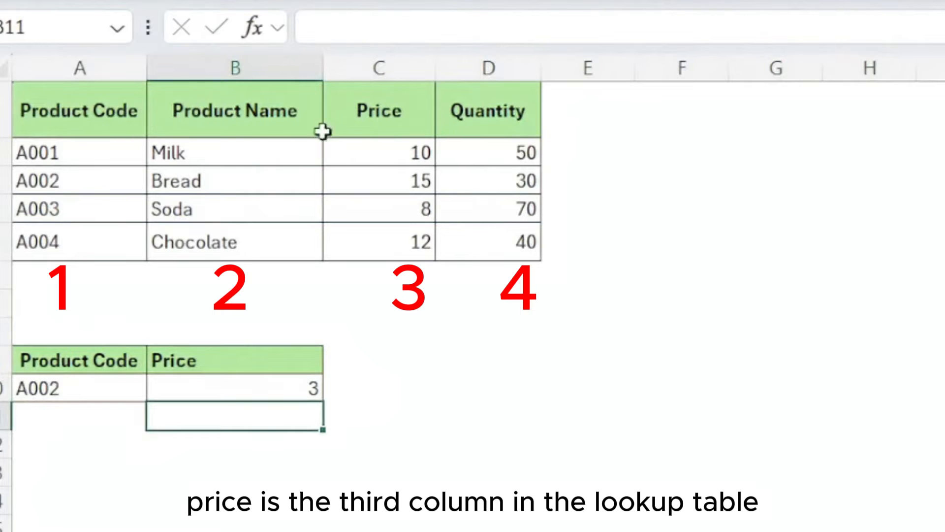
# Test the MATCH formula by setting the B9 header to Product Name, and finally to Quantity.
pyautogui.click(317, 359)
pyautogui.click(333, 361)
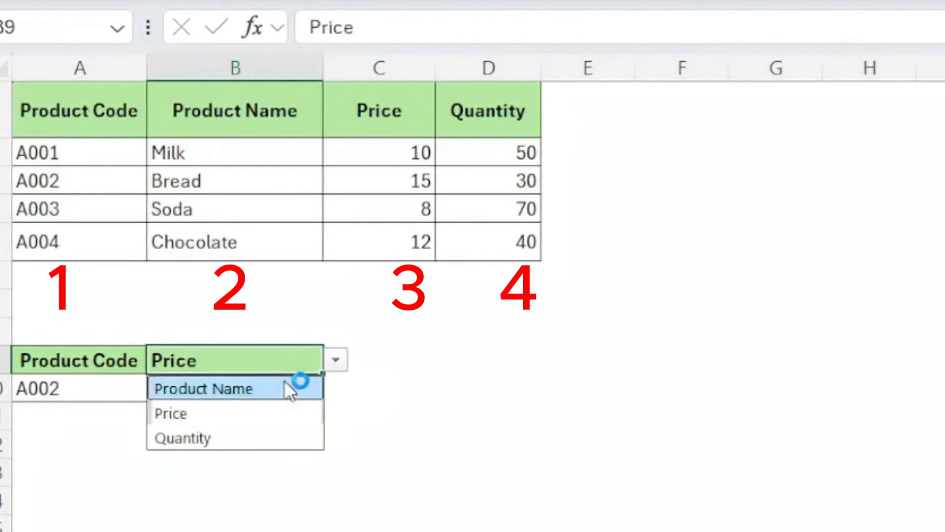
pyautogui.click(284, 380)
pyautogui.click(340, 360)
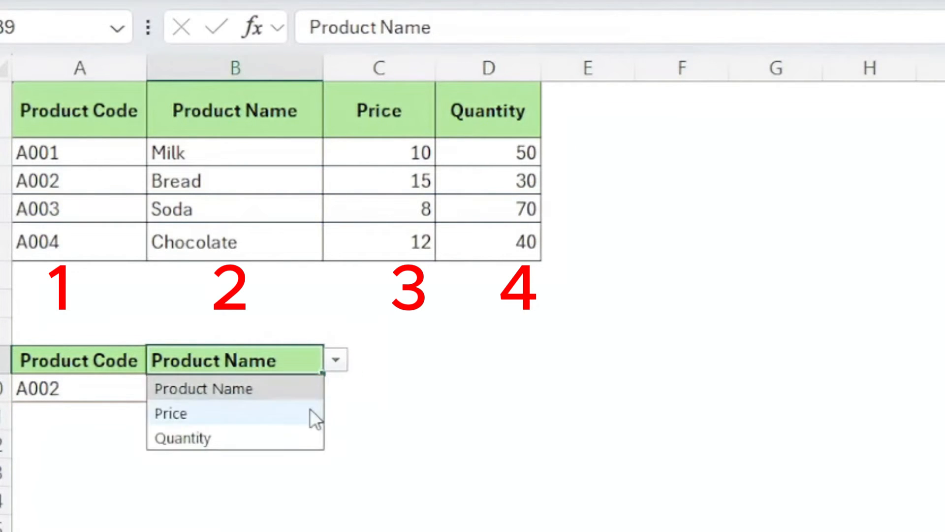
pyautogui.click(295, 438)
# Insert a VLOOKUP in front of the MATCH function in B10, using A10 as the lookup value.
pyautogui.click(244, 386)
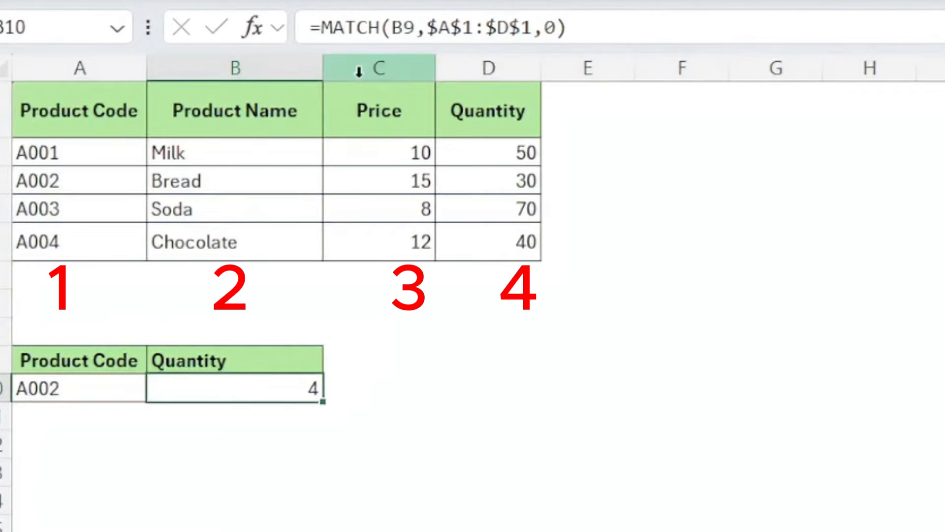
pyautogui.click(323, 27)
pyautogui.write('vll')
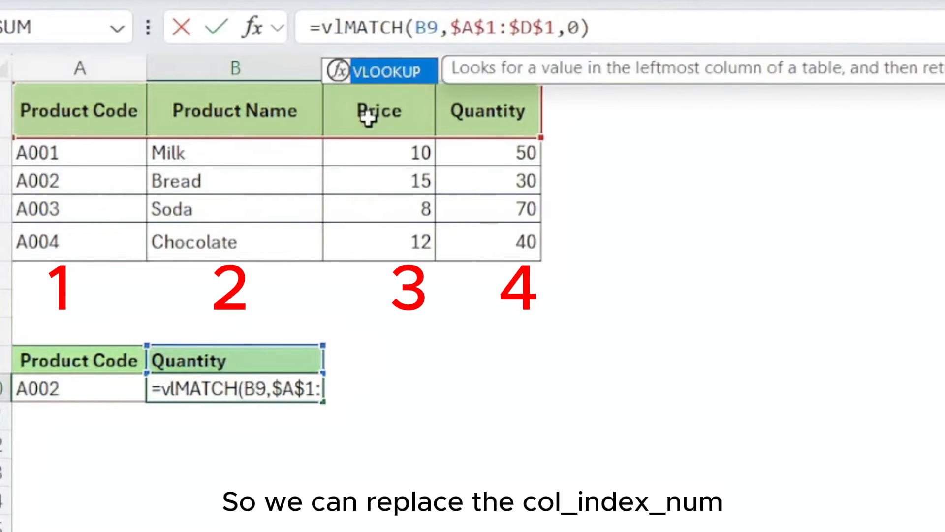
pyautogui.press('BackSpace')
pyautogui.press('Tab')
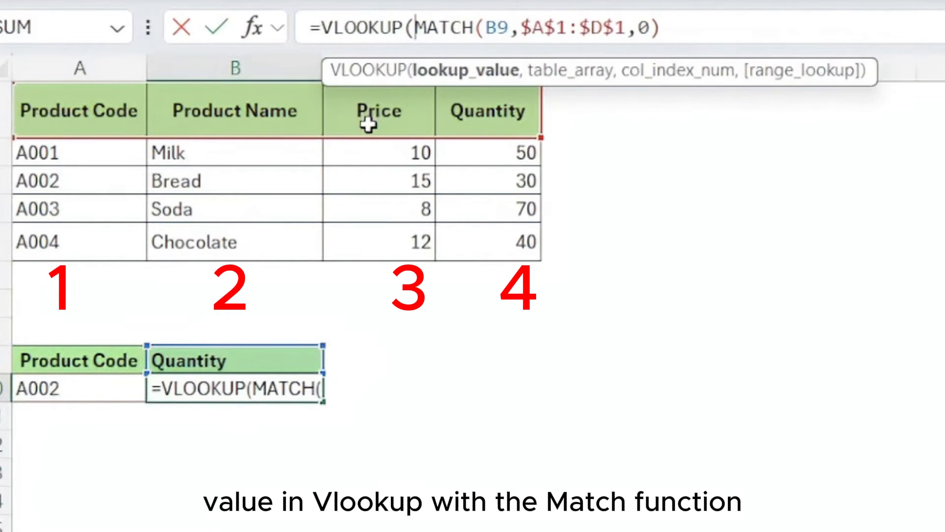
pyautogui.click(108, 391)
pyautogui.write(',')
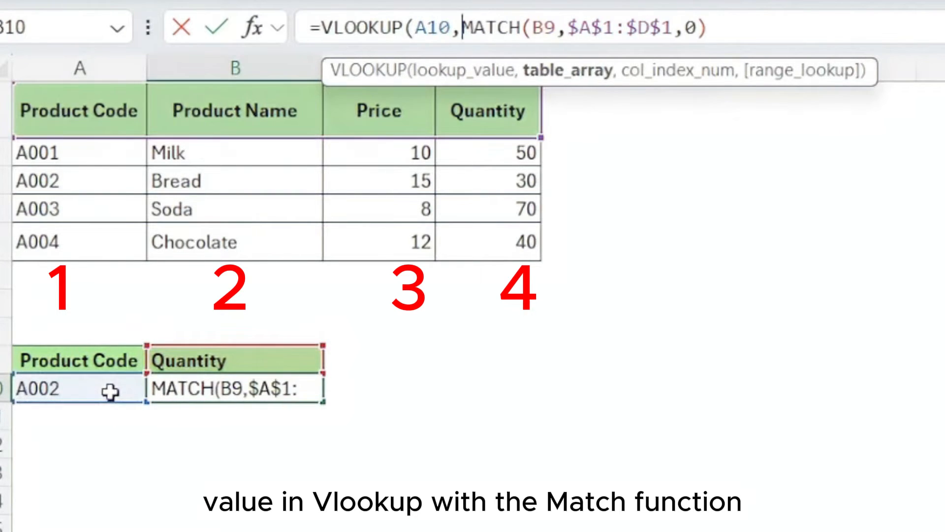
# Complete the B10 VLOOKUP with table range $A$2:$D$5, the MATCH function as column index, and 0 for exact match.
pyautogui.moveTo(117, 149); pyautogui.dragTo(501, 236)
pyautogui.press('F4')
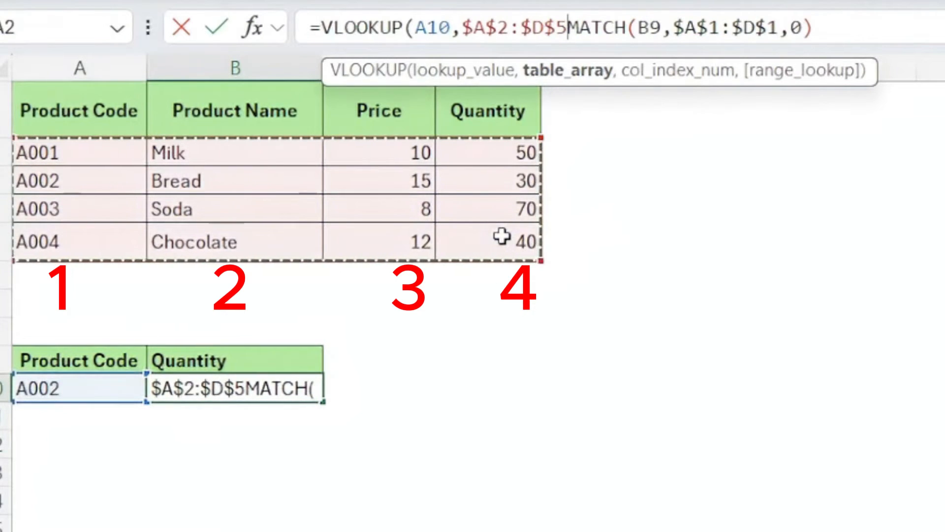
pyautogui.write(',')
pyautogui.click(874, 29)
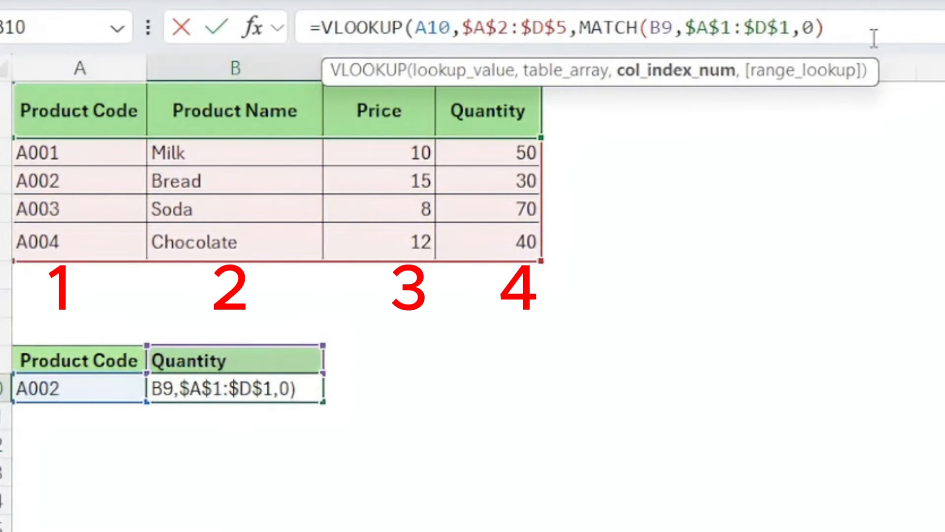
pyautogui.write(',0)')
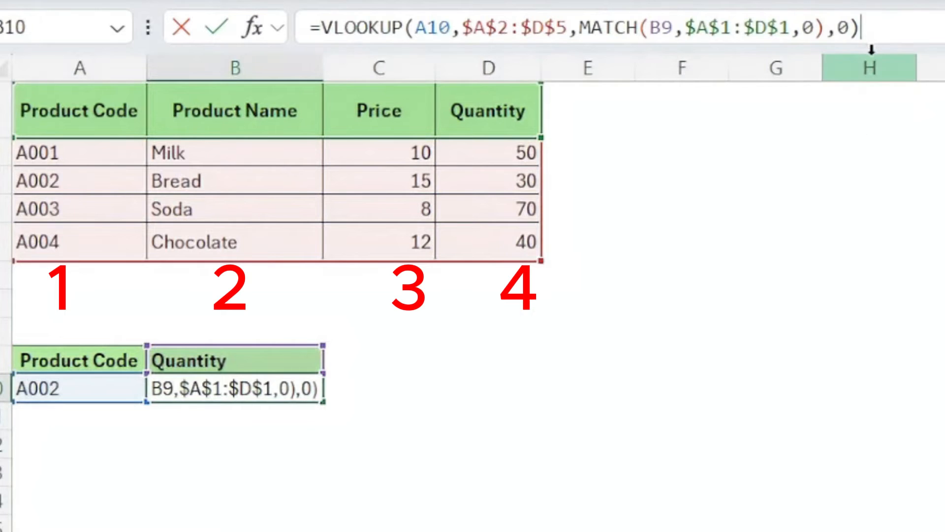
pyautogui.press('Return')
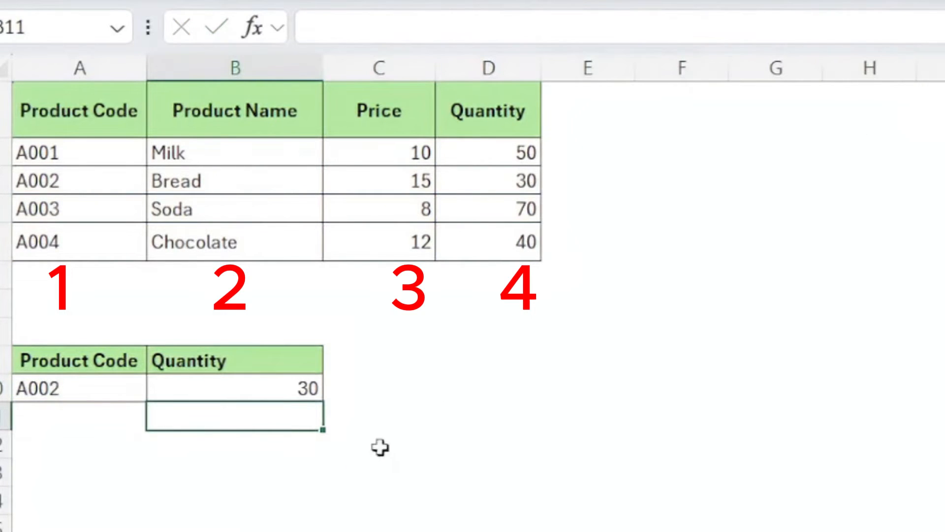
pyautogui.click(367, 530)
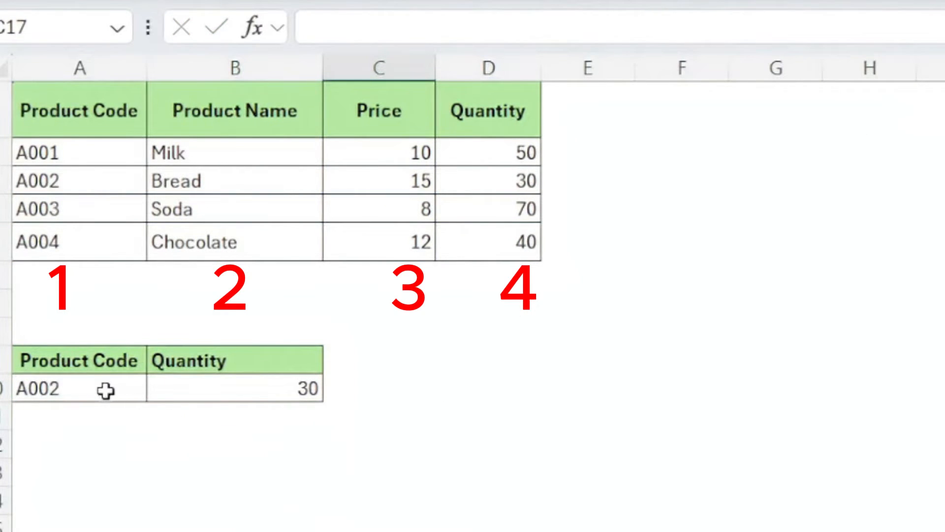
# Choose Product Name as the column header in cell B9.
pyautogui.click(306, 365)
pyautogui.click(336, 362)
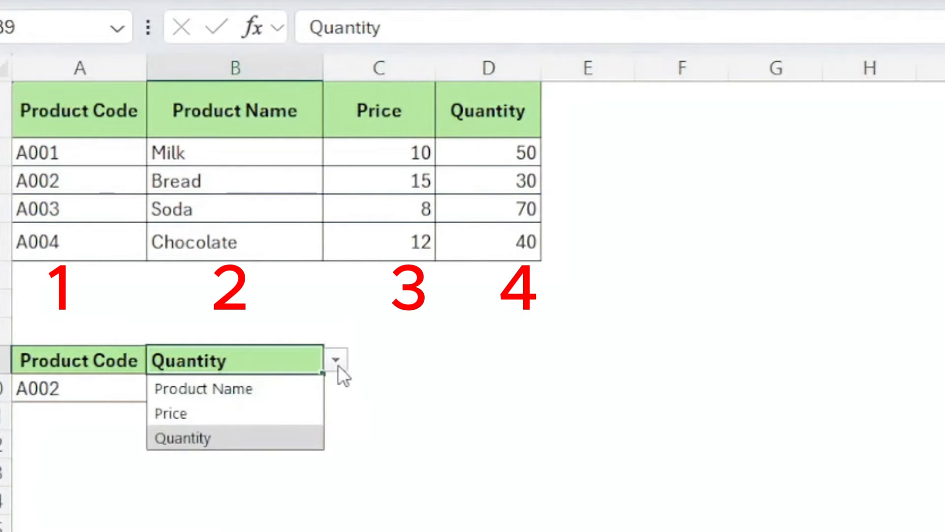
pyautogui.click(276, 389)
pyautogui.click(531, 443)
pyautogui.click(300, 479)
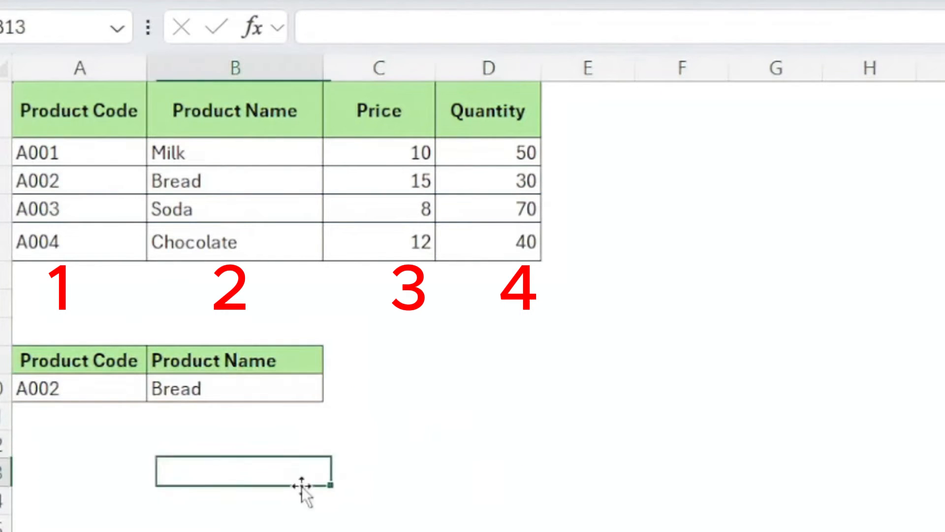
# Choose A003 as the lookup product code in cell A10.
pyautogui.click(100, 392)
pyautogui.click(156, 388)
pyautogui.click(88, 465)
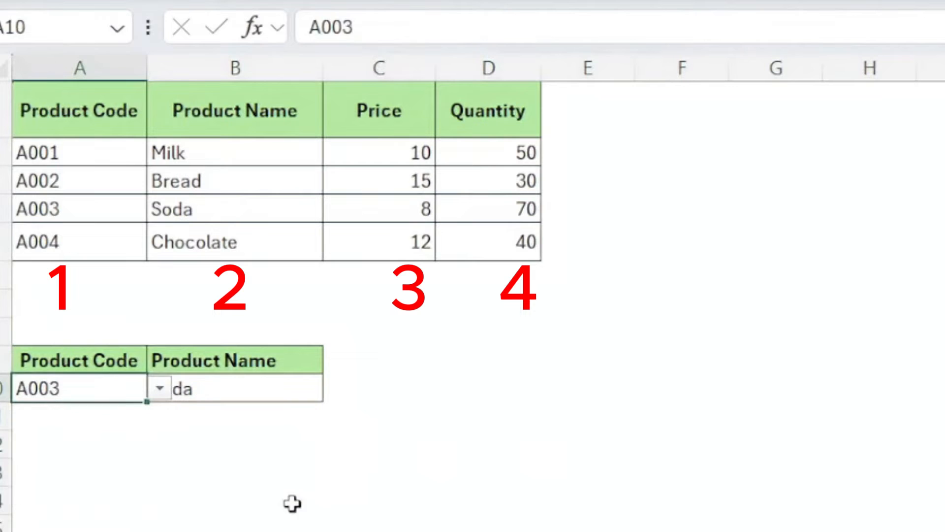
pyautogui.click(293, 502)
pyautogui.click(576, 443)
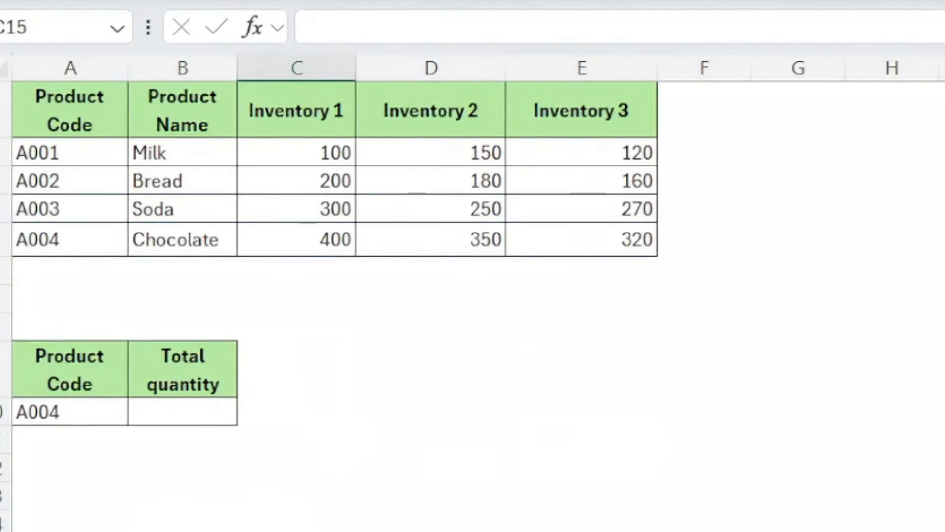
# Highlight the Chocolate row's quantities across Inventory 1, Inventory 2 and Inventory 3.
pyautogui.click(434, 495)
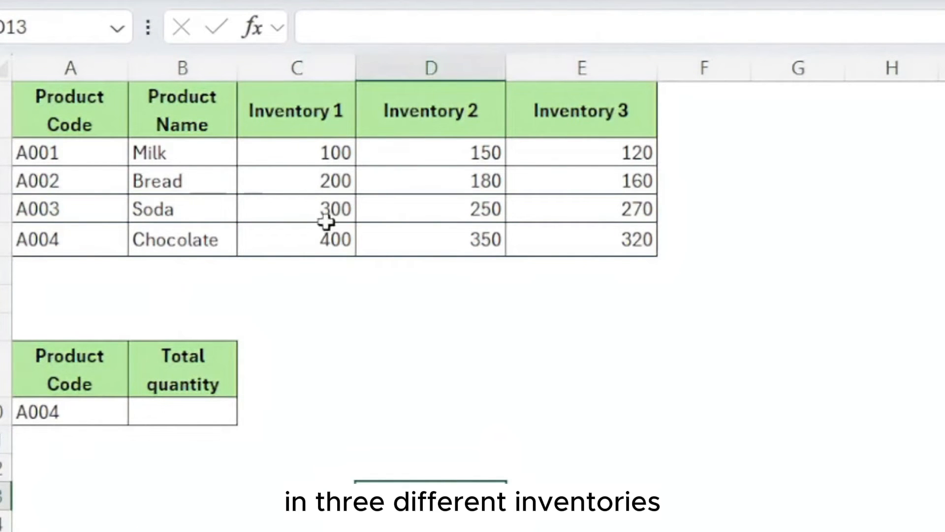
pyautogui.moveTo(340, 238); pyautogui.dragTo(591, 240)
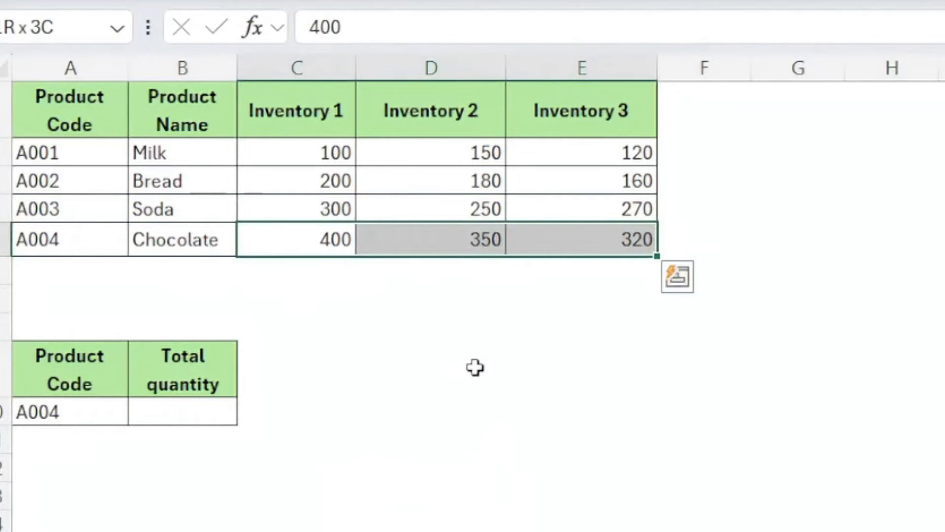
pyautogui.click(399, 431)
# Start a VLOOKUP formula in the Total quantity cell B10 with lookup value A10.
pyautogui.click(204, 408)
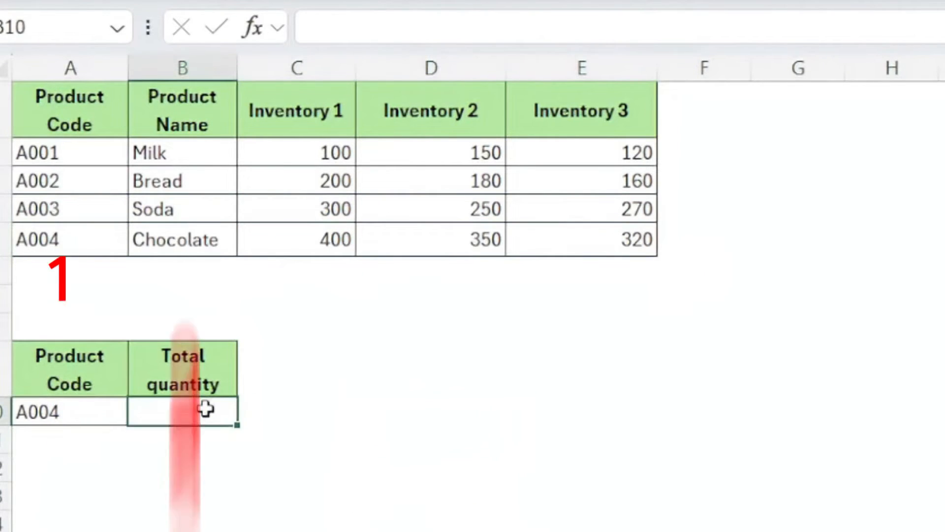
pyautogui.write('=vlo')
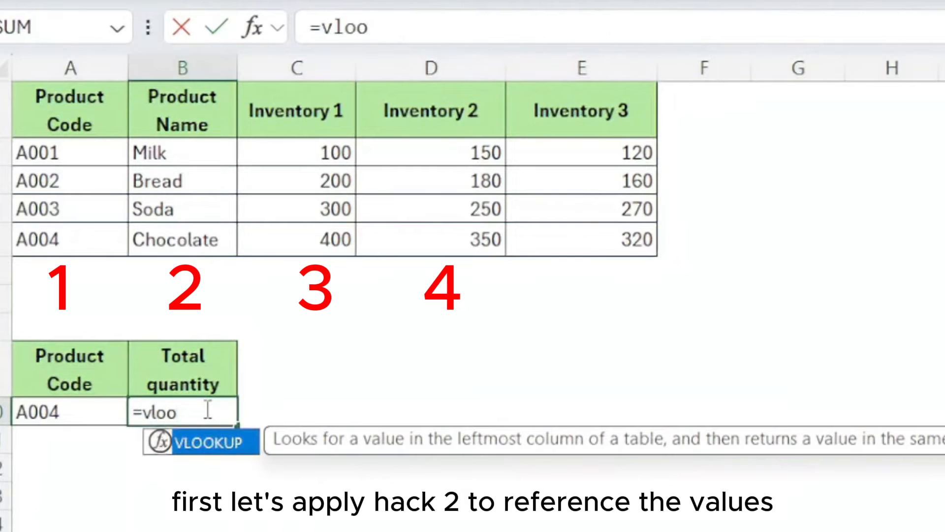
pyautogui.write('o')
pyautogui.press('Tab')
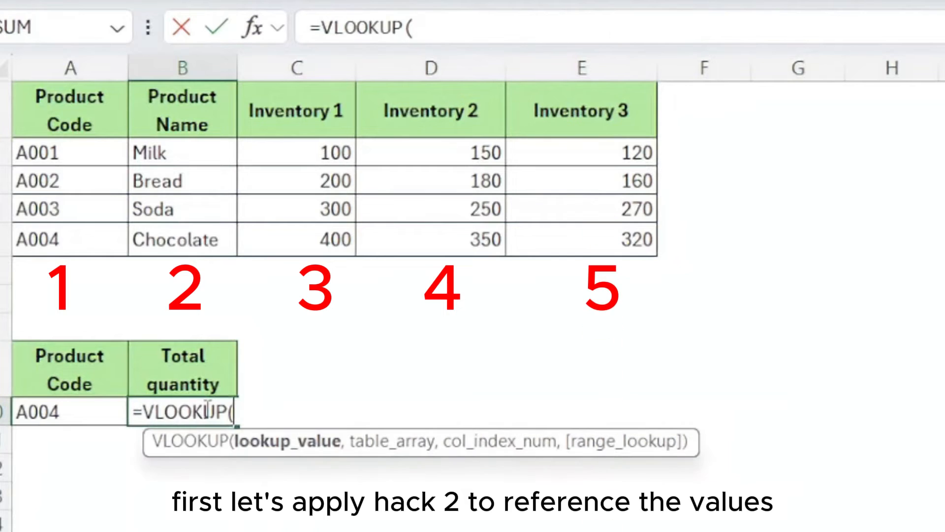
pyautogui.click(83, 411)
pyautogui.write(',')
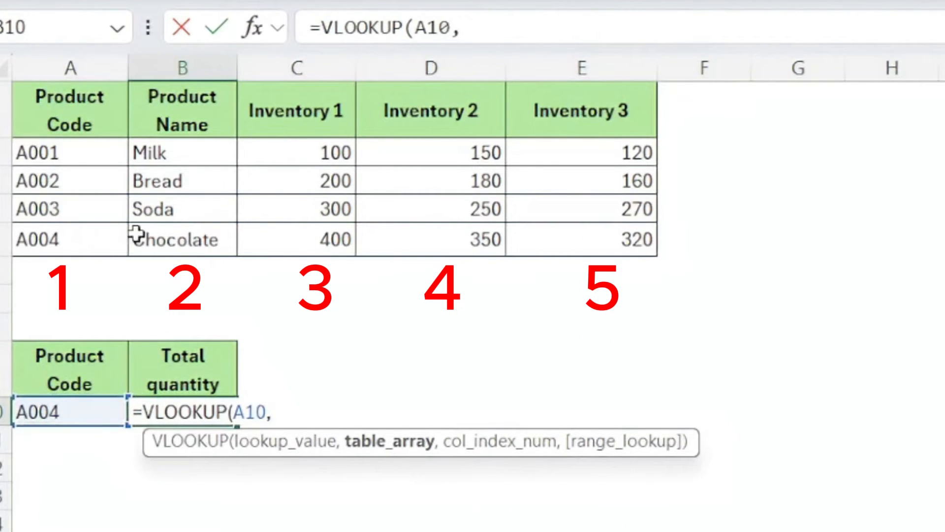
# Complete the VLOOKUP in B10 with table array $A$2:$E$5, column indexes {3,4,5} and FALSE for an exact match.
pyautogui.moveTo(86, 154); pyautogui.dragTo(594, 239)
pyautogui.press('F4')
pyautogui.write(',{3,4,5')
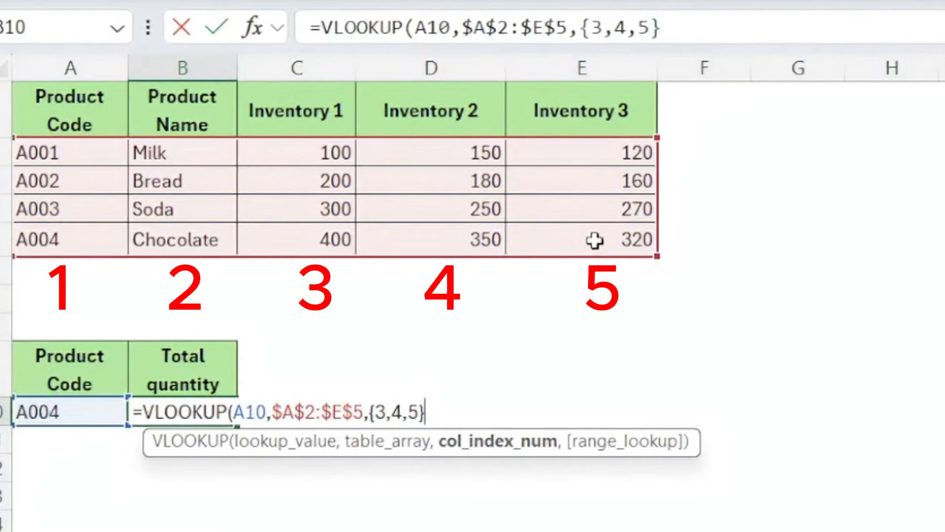
pyautogui.write(',')
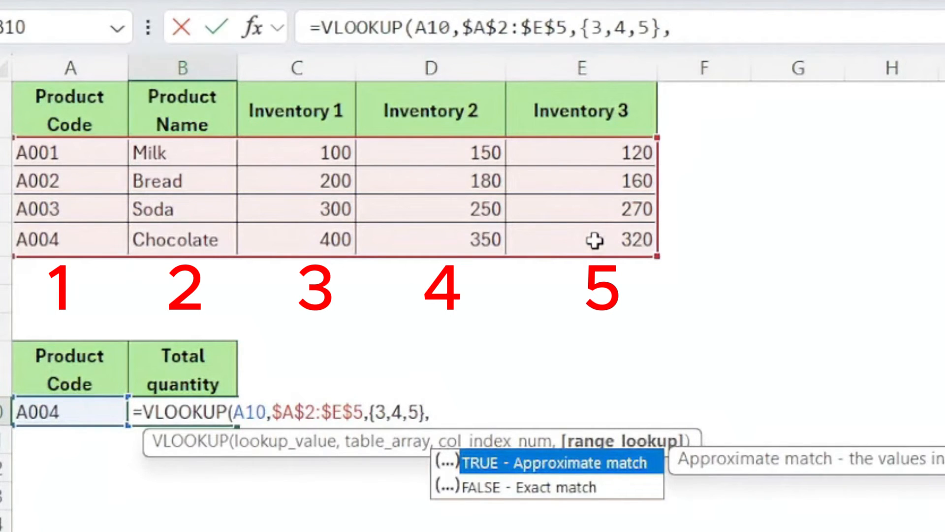
pyautogui.press('Down')
pyautogui.press('Tab')
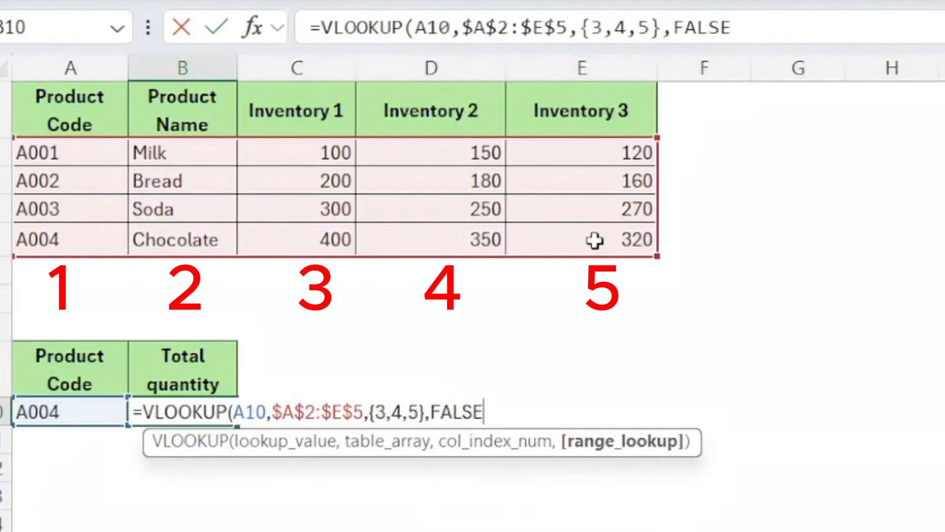
pyautogui.write(')')
pyautogui.press('Return')
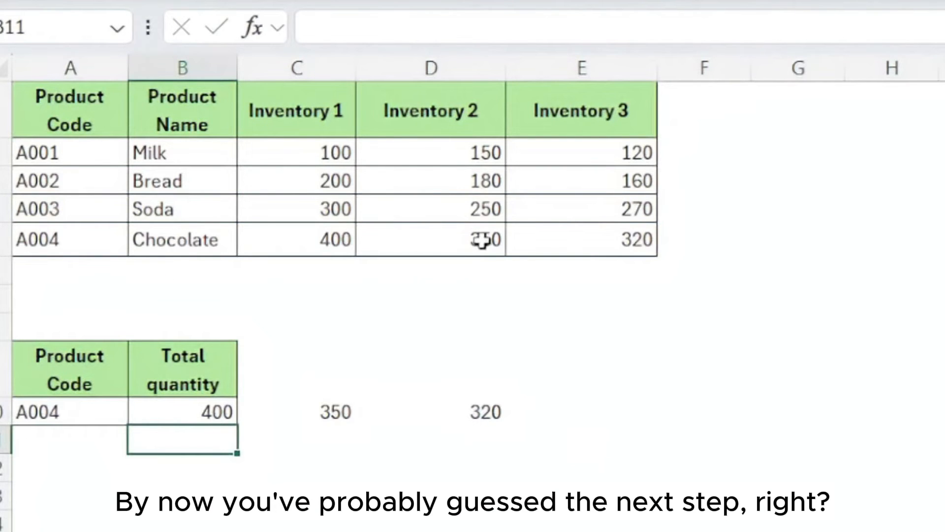
# Wrap the VLOOKUP formula in cell B10 in a SUM function to total the three inventory columns.
pyautogui.click(179, 411)
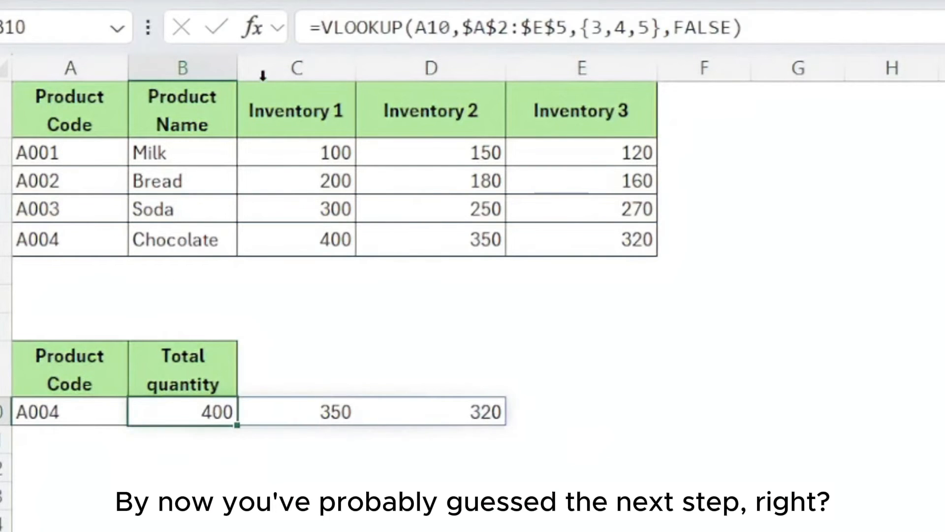
pyautogui.click(320, 25)
pyautogui.write('sum(')
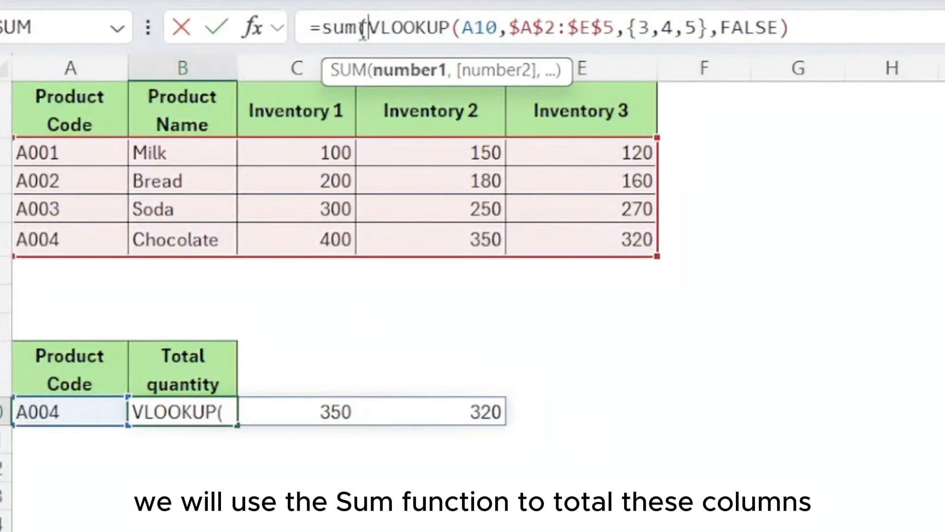
pyautogui.click(830, 42)
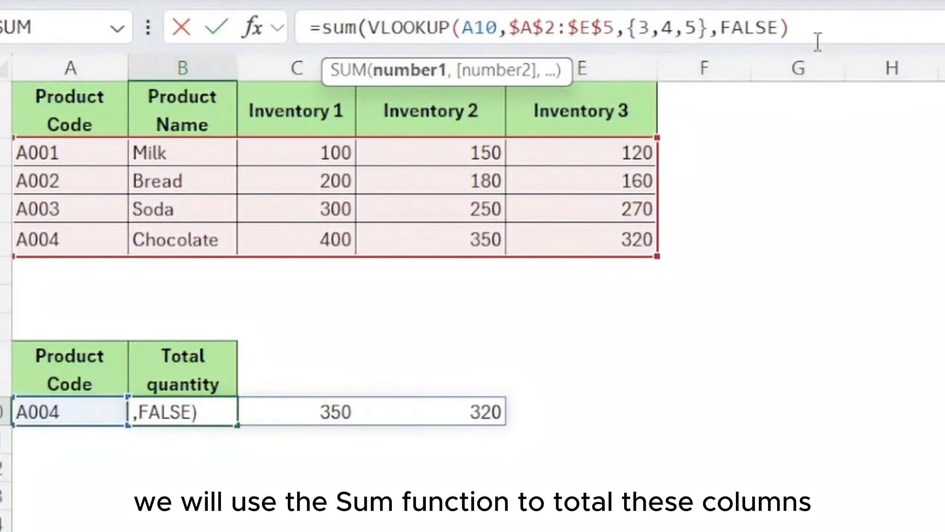
pyautogui.write(')')
pyautogui.press('Return')
pyautogui.click(453, 530)
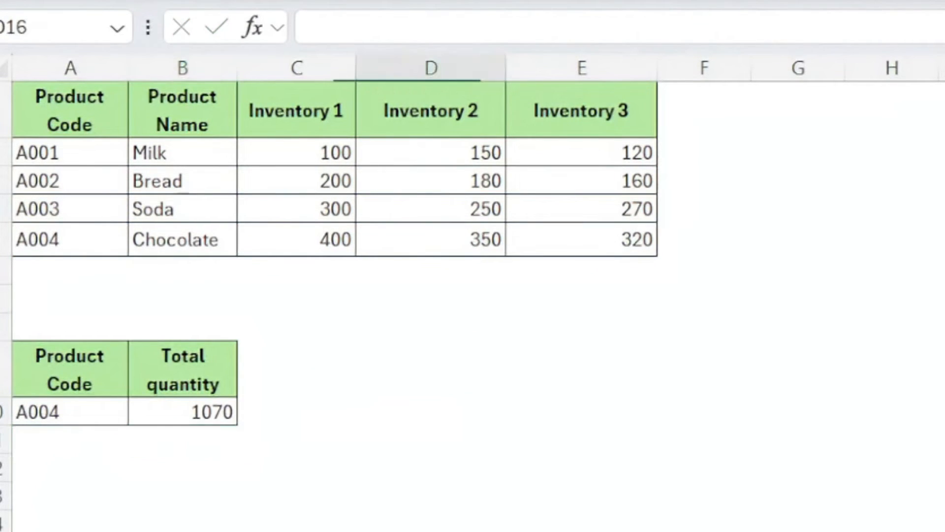
pyautogui.click(371, 464)
pyautogui.click(74, 414)
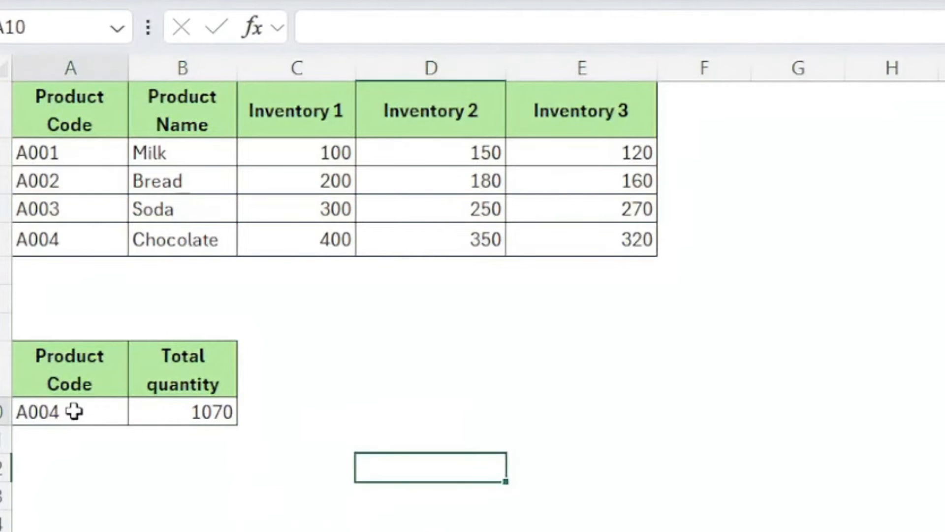
pyautogui.click(141, 412)
pyautogui.click(78, 465)
pyautogui.click(437, 499)
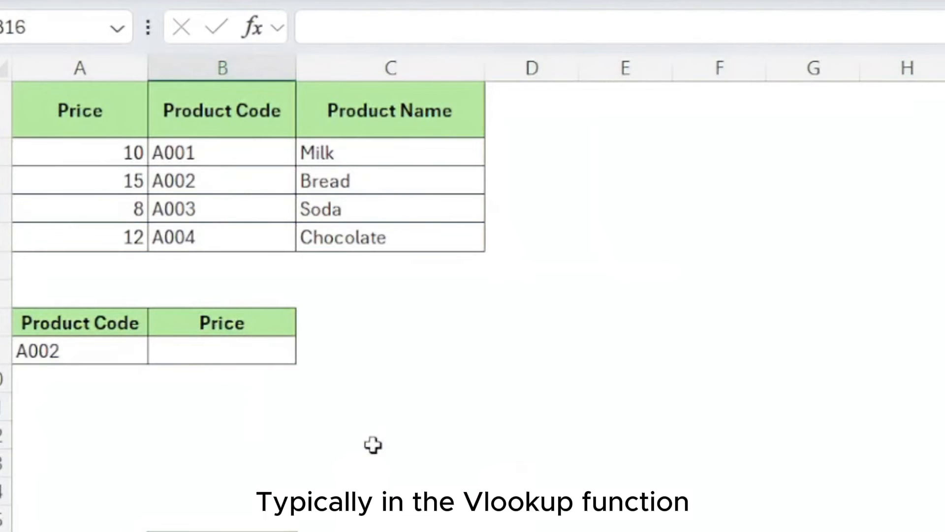
pyautogui.click(452, 409)
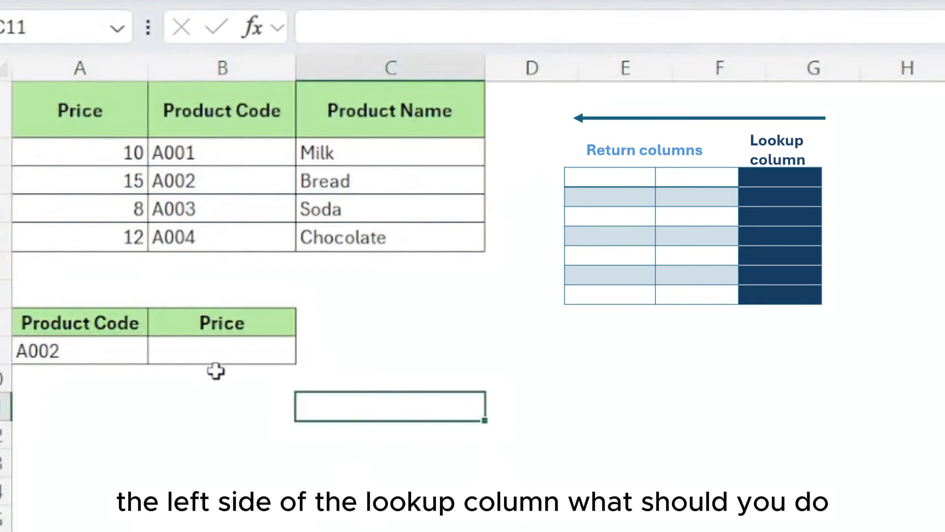
pyautogui.click(297, 478)
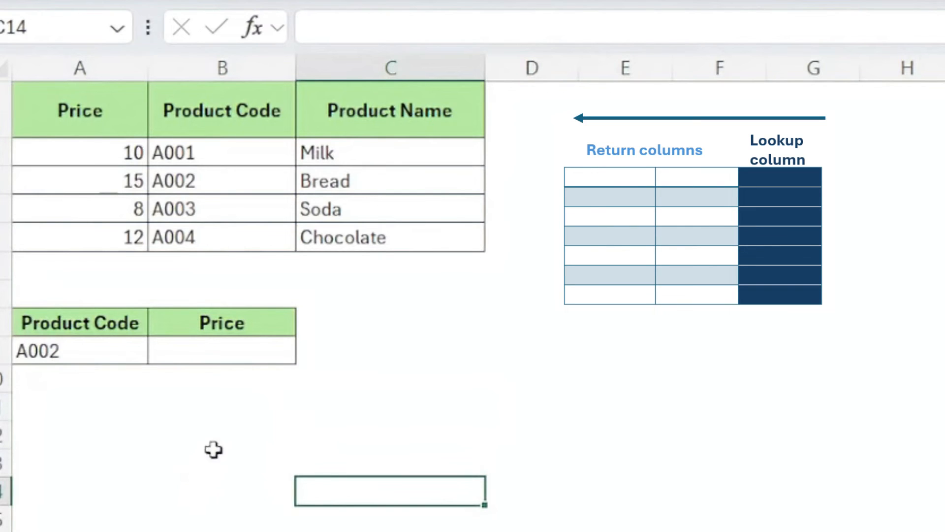
# Try inserting a copy of the Product Code column before the Price column.
pyautogui.click(226, 63)
pyautogui.hotkey('ctrl', 'c')
pyautogui.click(78, 65)
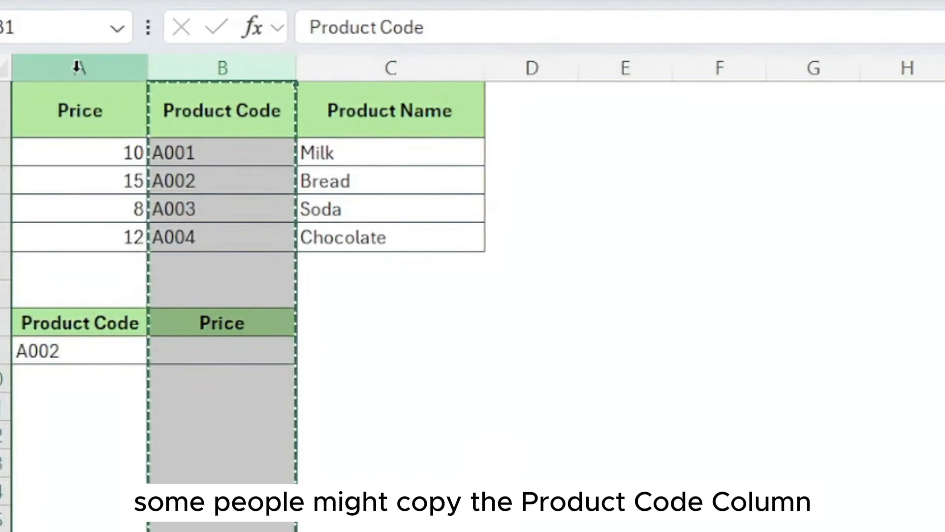
pyautogui.rightClick(78, 68)
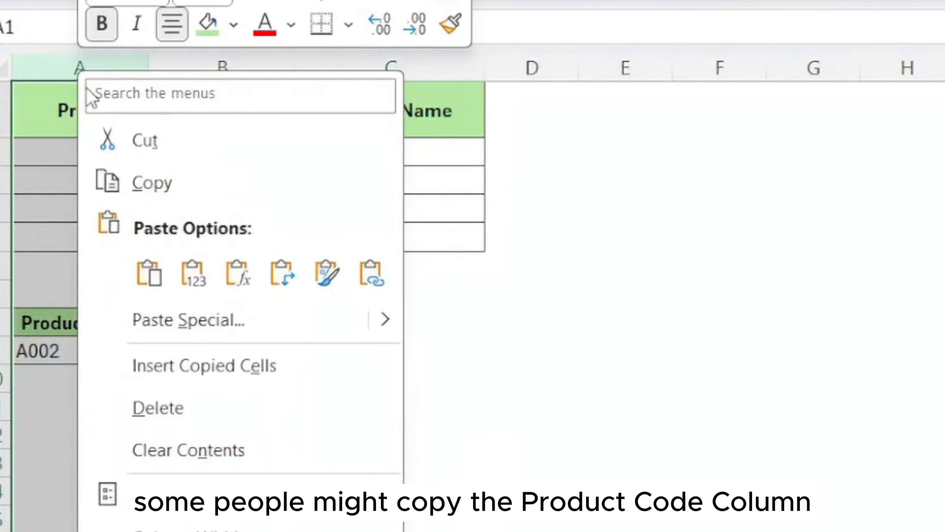
pyautogui.click(177, 375)
pyautogui.click(187, 460)
pyautogui.click(653, 461)
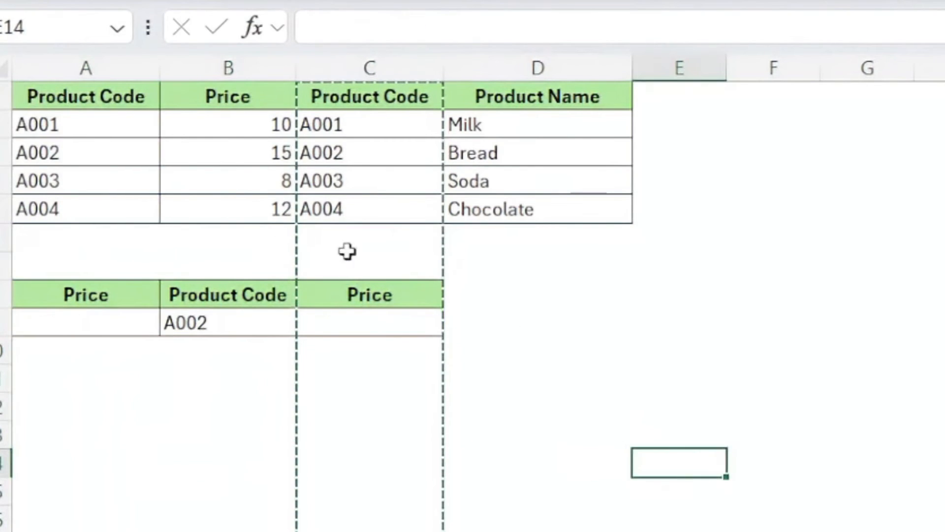
pyautogui.click(117, 130)
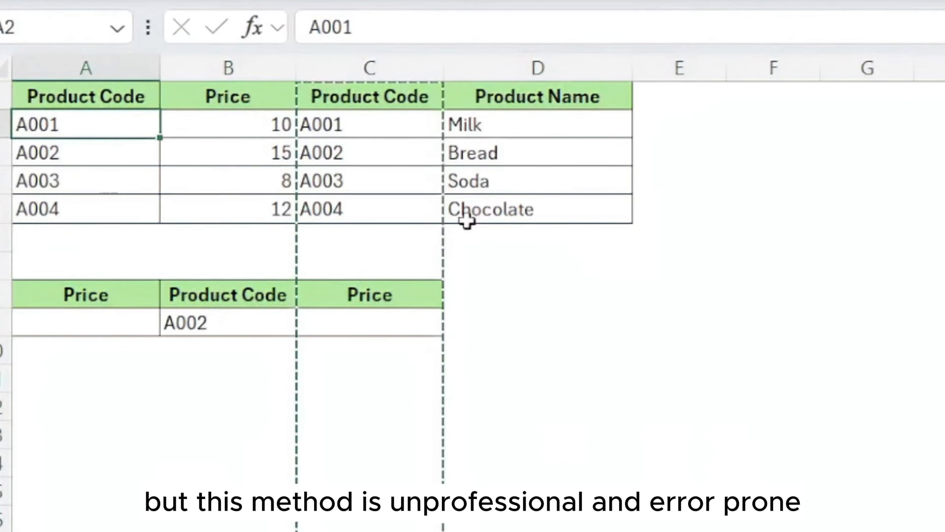
pyautogui.click(556, 329)
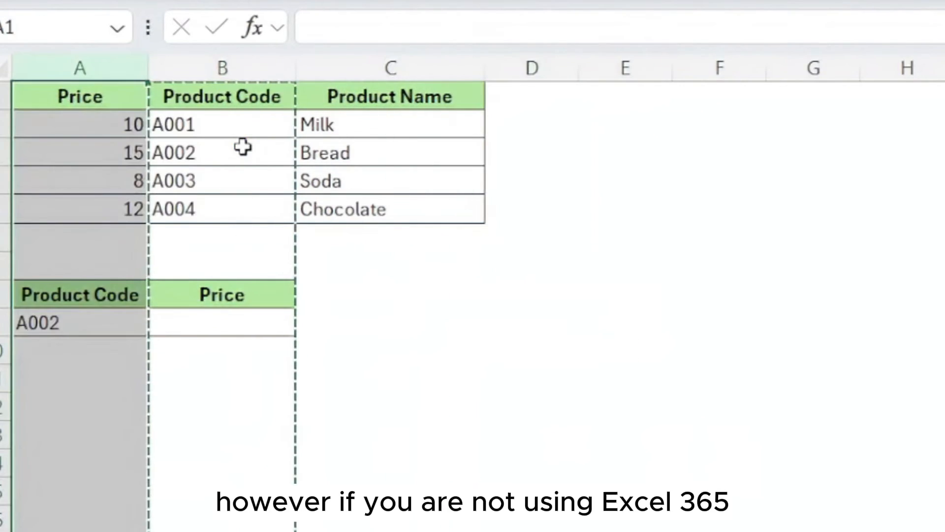
# Start a VLOOKUP formula in the Price cell B9 with lookup value A9.
pyautogui.click(218, 390)
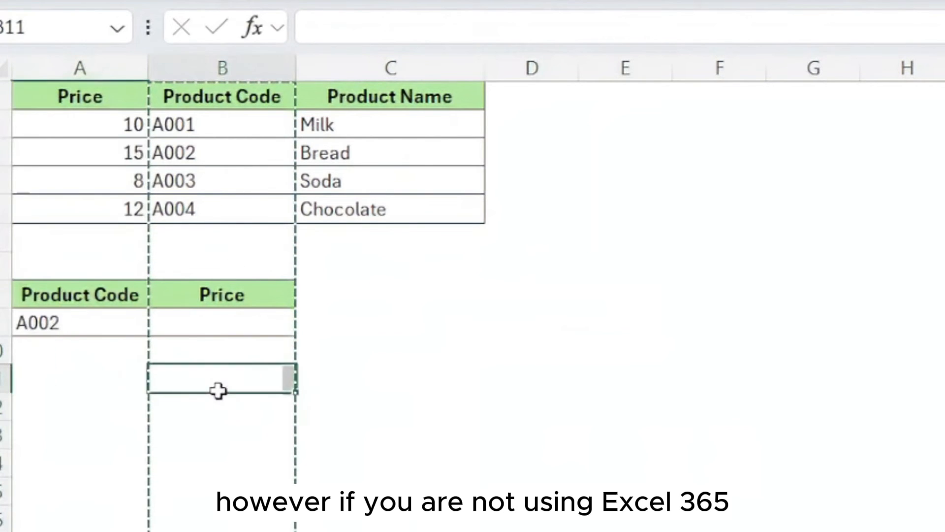
pyautogui.click(229, 320)
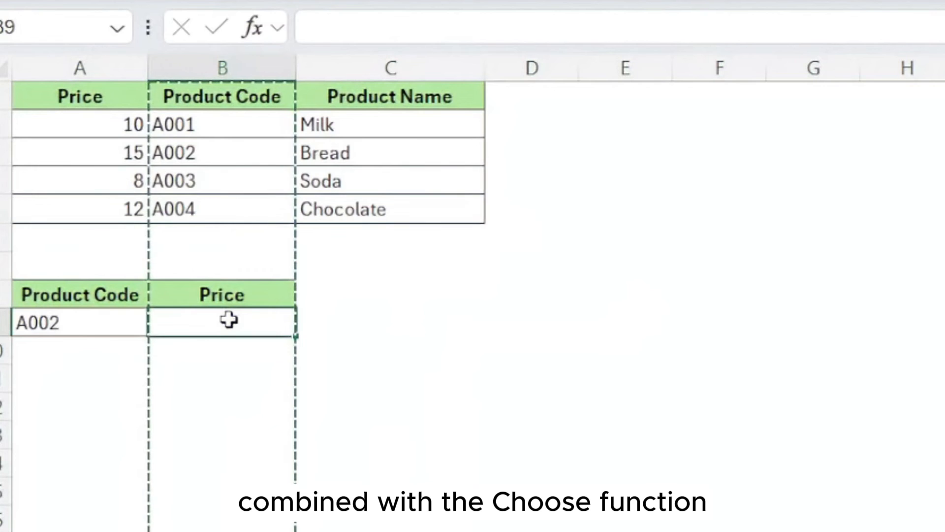
pyautogui.doubleClick(229, 320)
pyautogui.write('=')
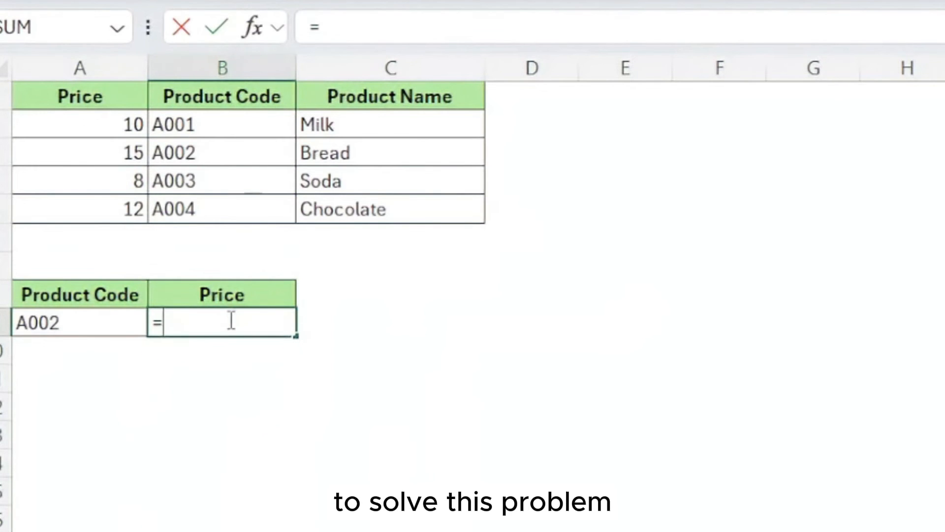
pyautogui.write('v')
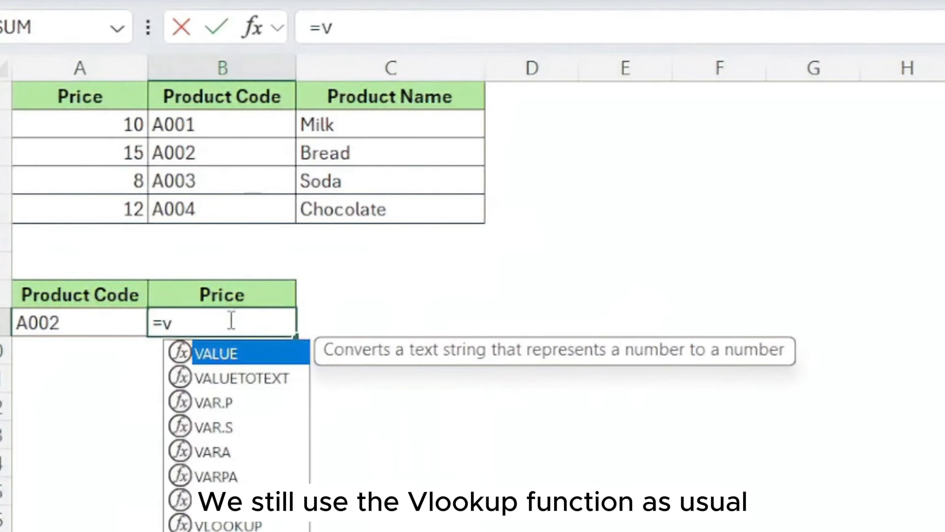
pyautogui.write('l')
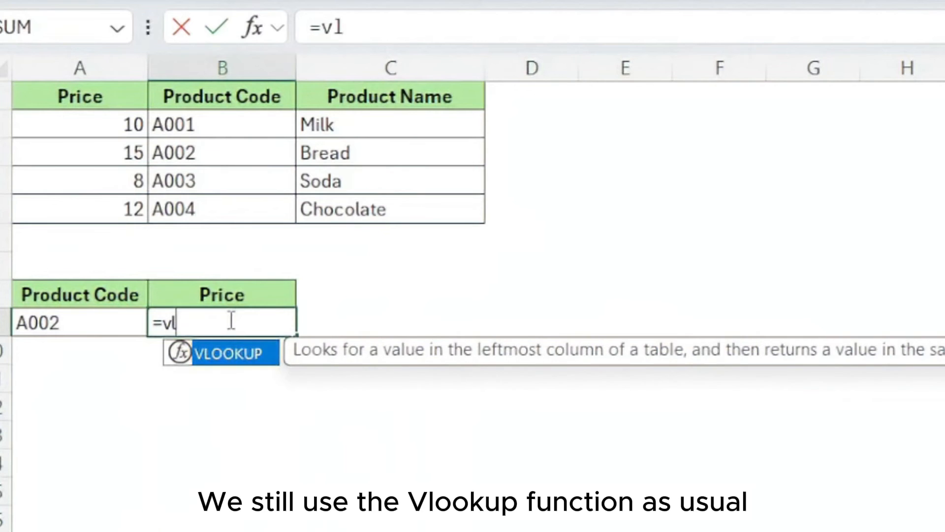
pyautogui.press('Tab')
pyautogui.click(80, 328)
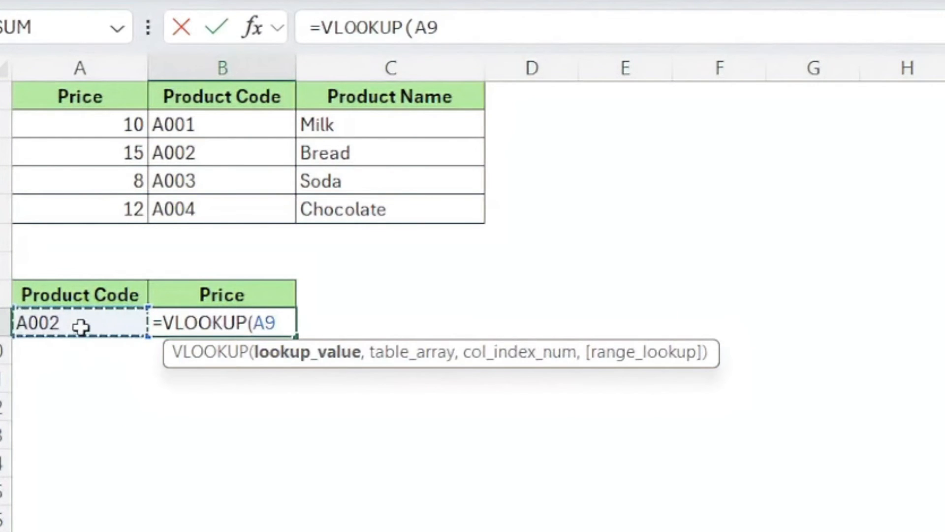
pyautogui.write(',')
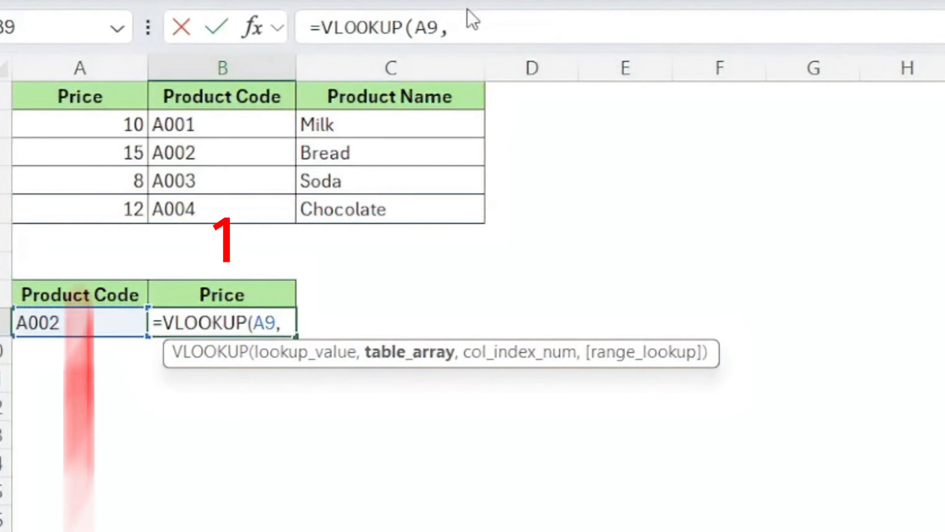
# Nest a CHOOSE function with index array {1,2} as the VLOOKUP's table array.
pyautogui.click(473, 21)
pyautogui.write('choo')
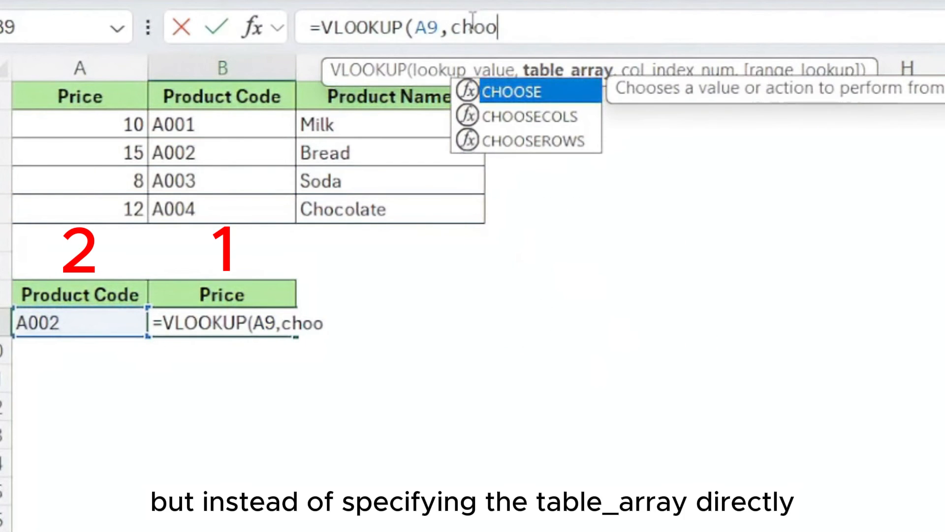
pyautogui.write('se(')
pyautogui.press('BackSpace')
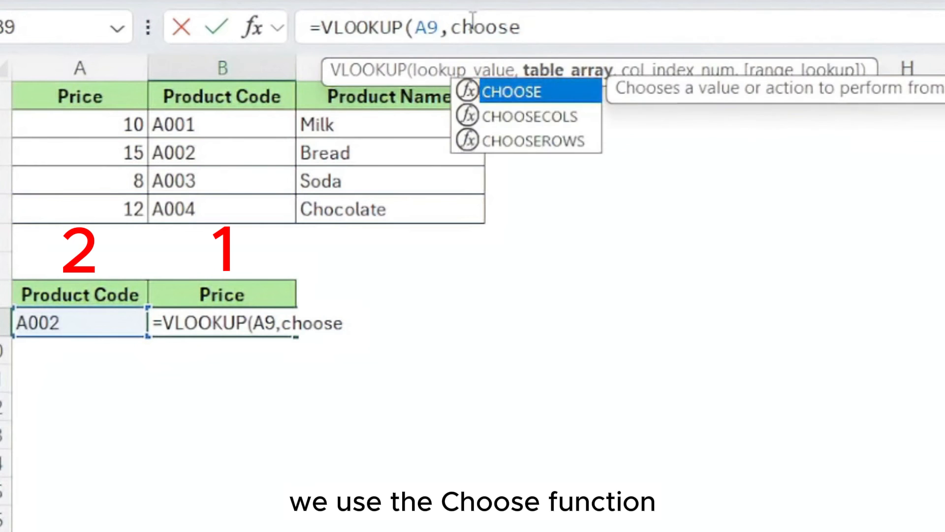
pyautogui.write('({1,2')
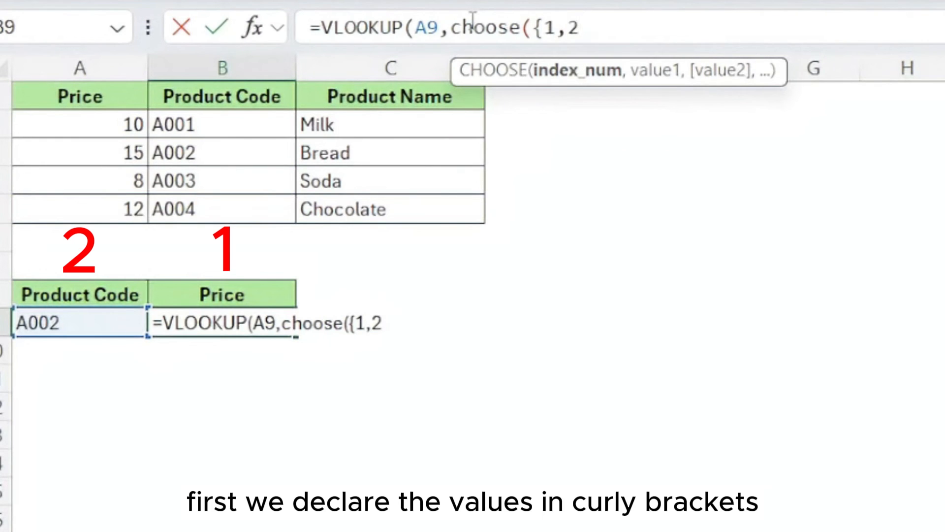
pyautogui.write('},')
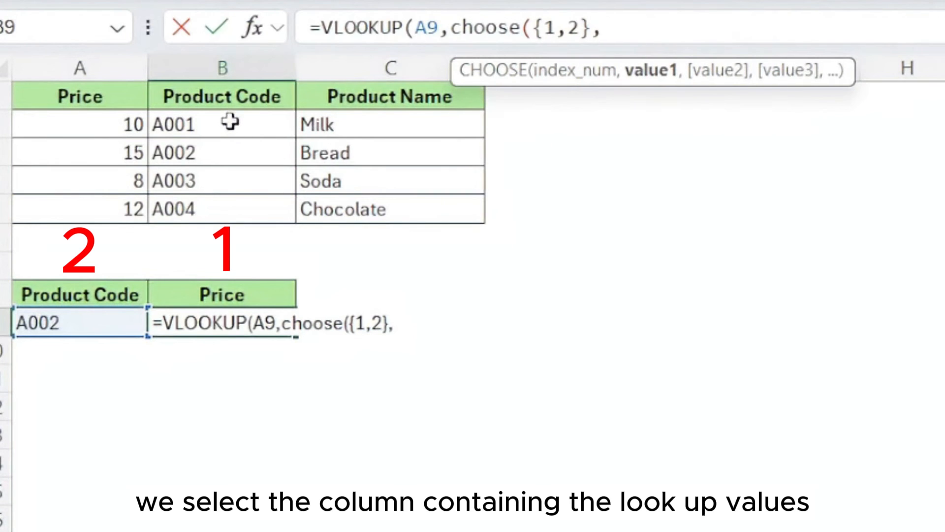
# Add the product code range $B$2:$B$5 as the first value of the CHOOSE function.
pyautogui.moveTo(227, 124); pyautogui.dragTo(228, 224)
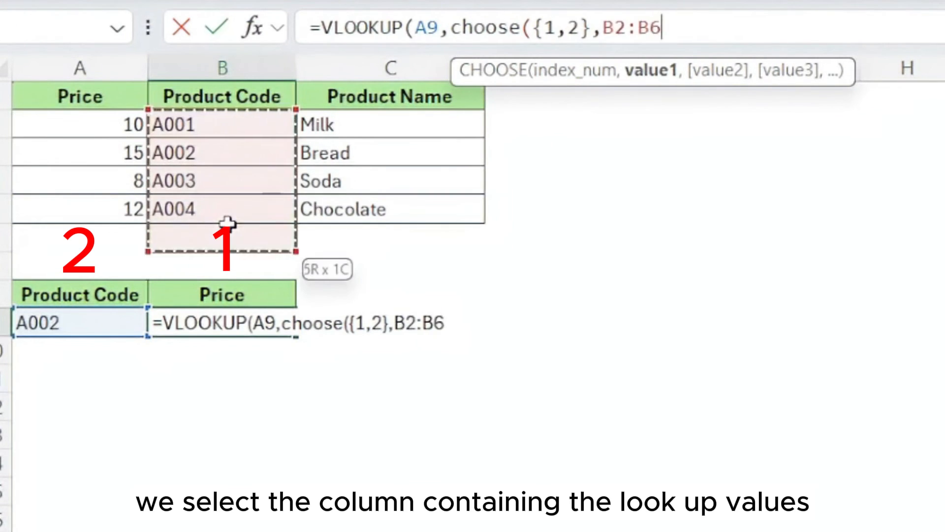
pyautogui.press('F4')
pyautogui.write(',')
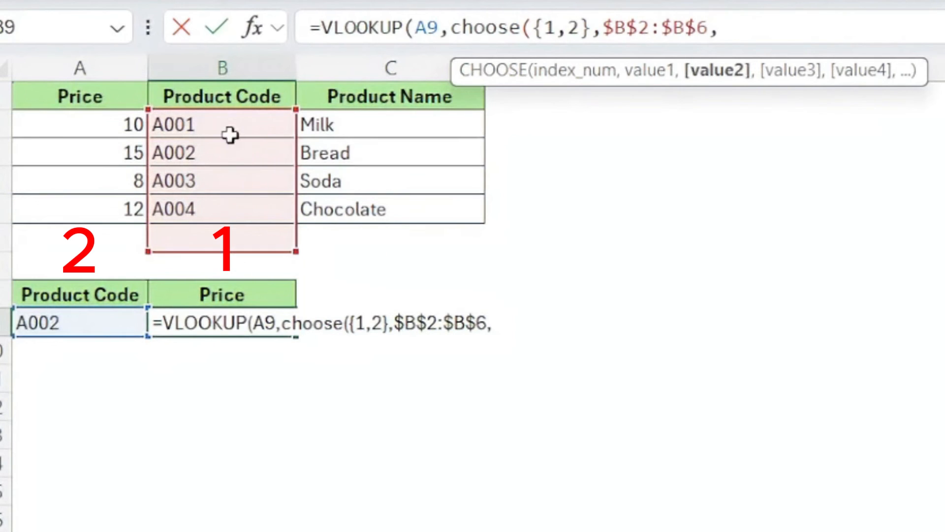
pyautogui.click(712, 15)
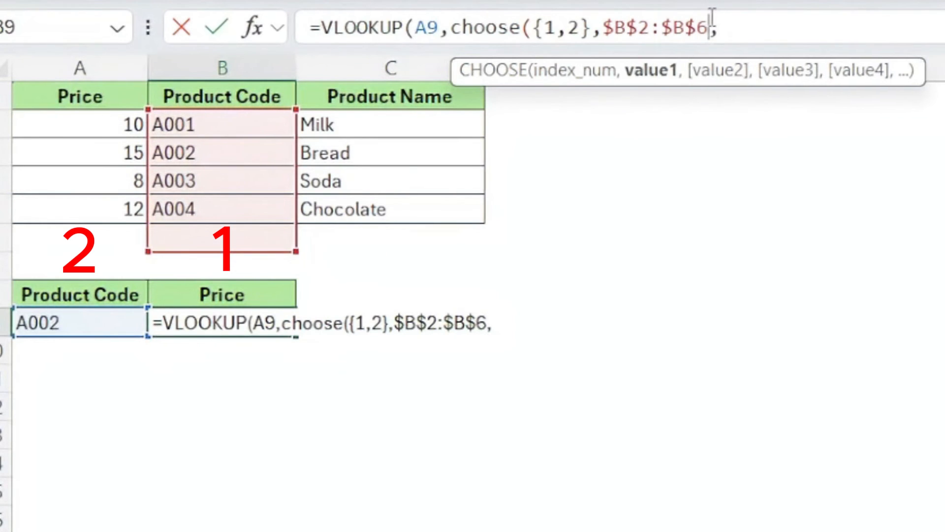
pyautogui.press('BackSpace')
pyautogui.write('5')
pyautogui.click(752, 27)
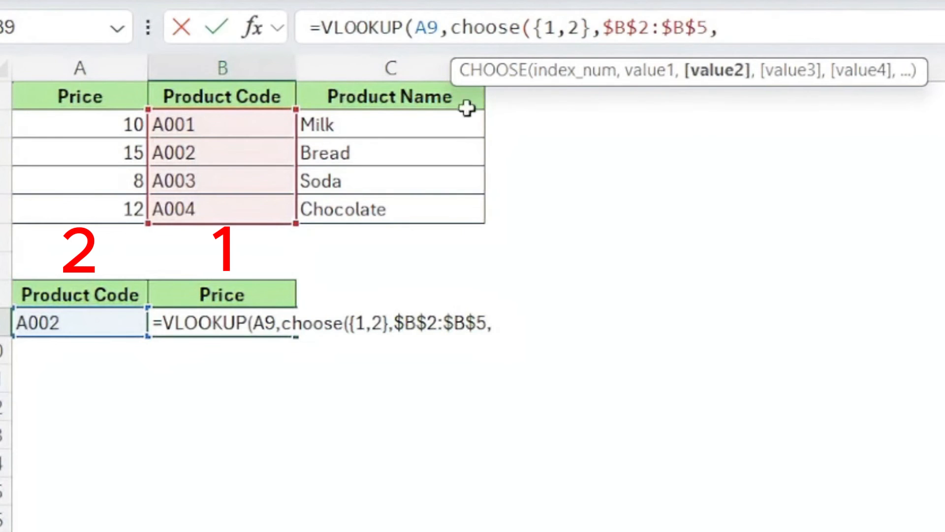
# Add the price range $A$2:$A$5 as the second value and close the CHOOSE function.
pyautogui.moveTo(120, 129); pyautogui.dragTo(131, 202)
pyautogui.press('F4')
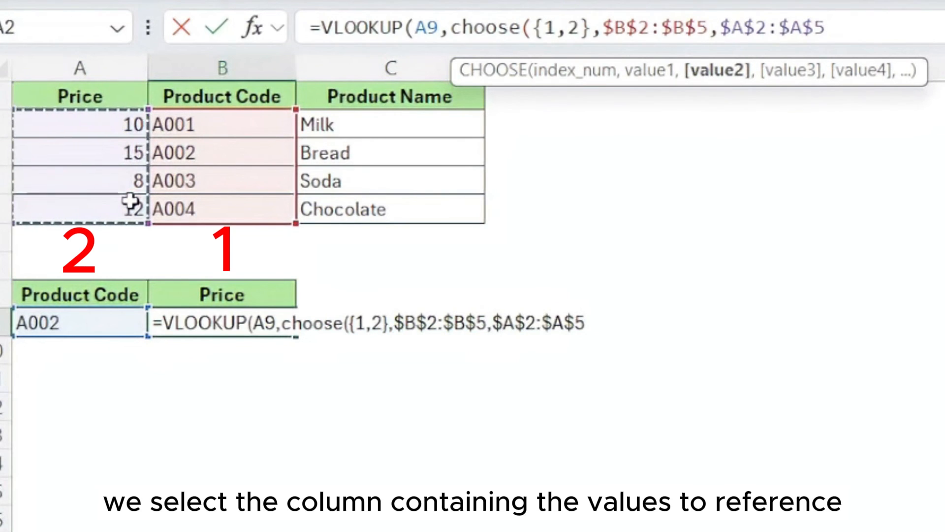
pyautogui.write('),')
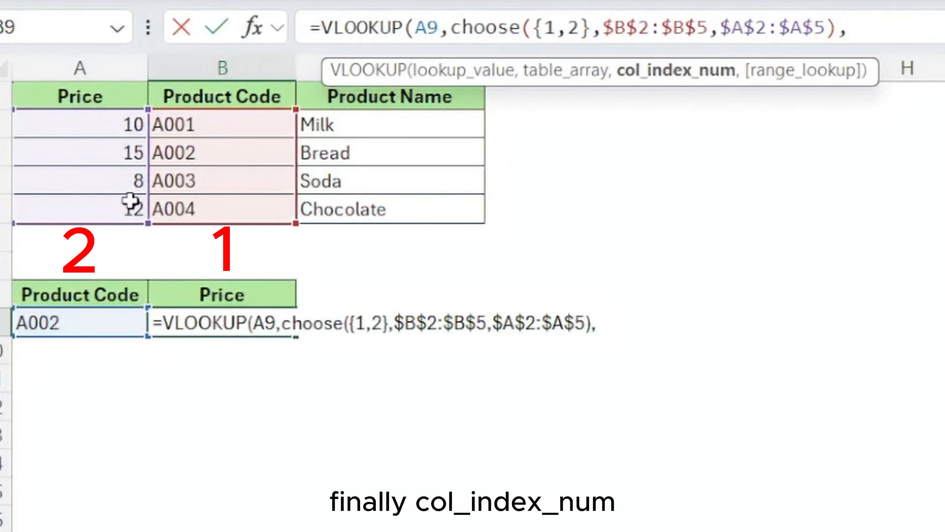
# Complete the VLOOKUP in B9 with column index 2 and exact match FALSE, and enter the formula.
pyautogui.write('2,')
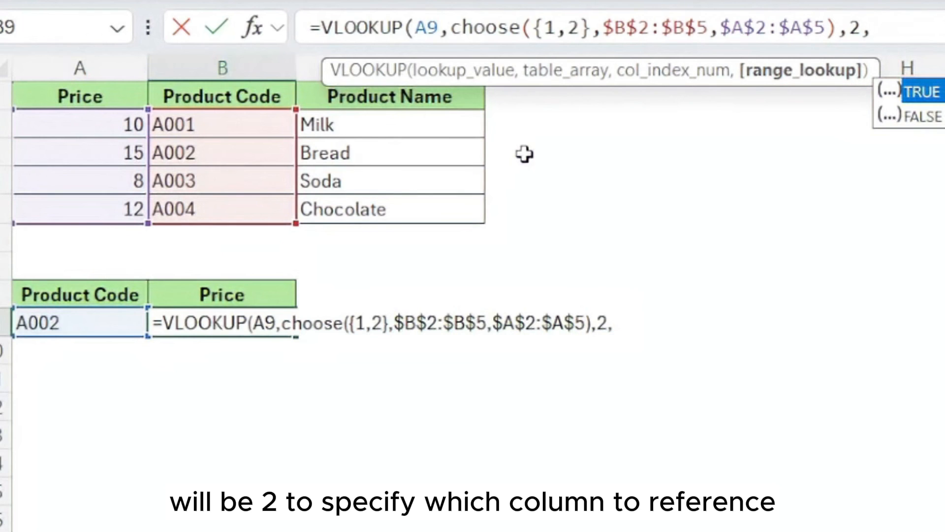
pyautogui.write('F')
pyautogui.press('Down')
pyautogui.press('Tab')
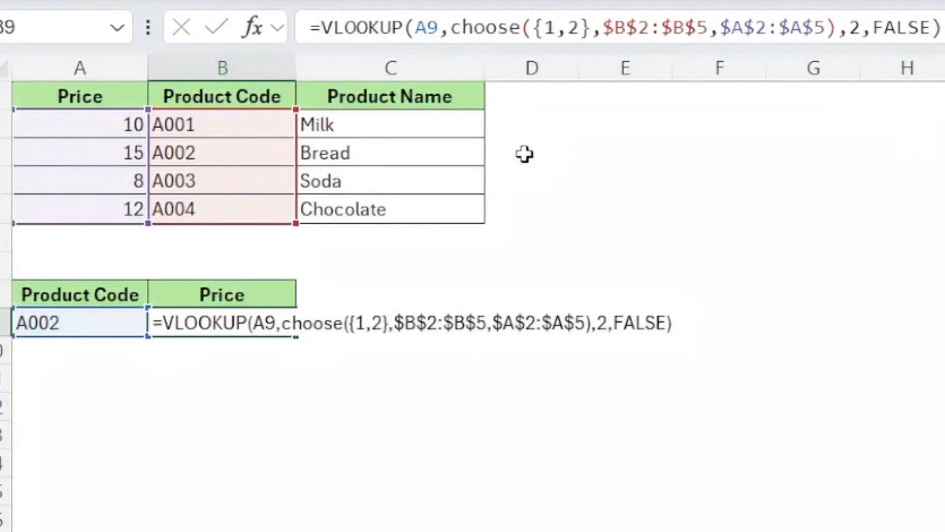
pyautogui.press('Return')
pyautogui.click(241, 463)
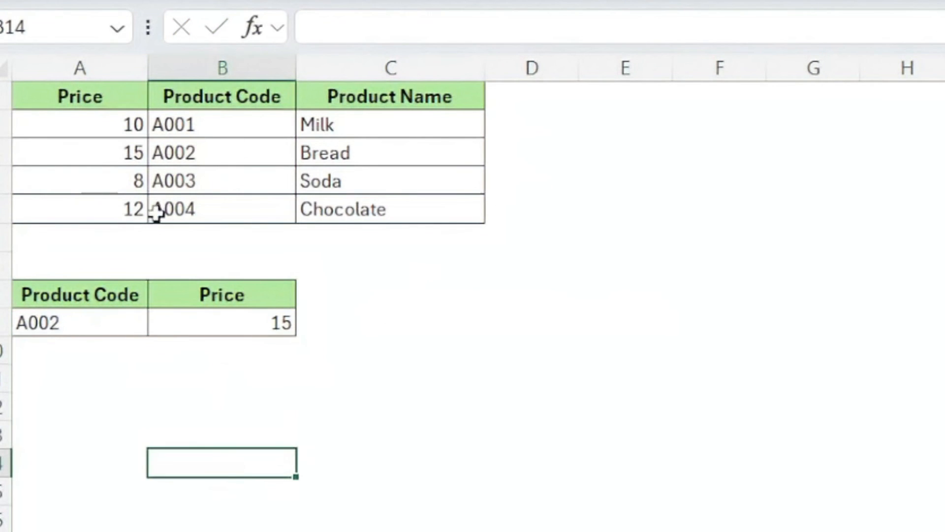
# Test the price lookup by setting the product code in A9 to A003, followed by A004.
pyautogui.click(128, 321)
pyautogui.click(160, 323)
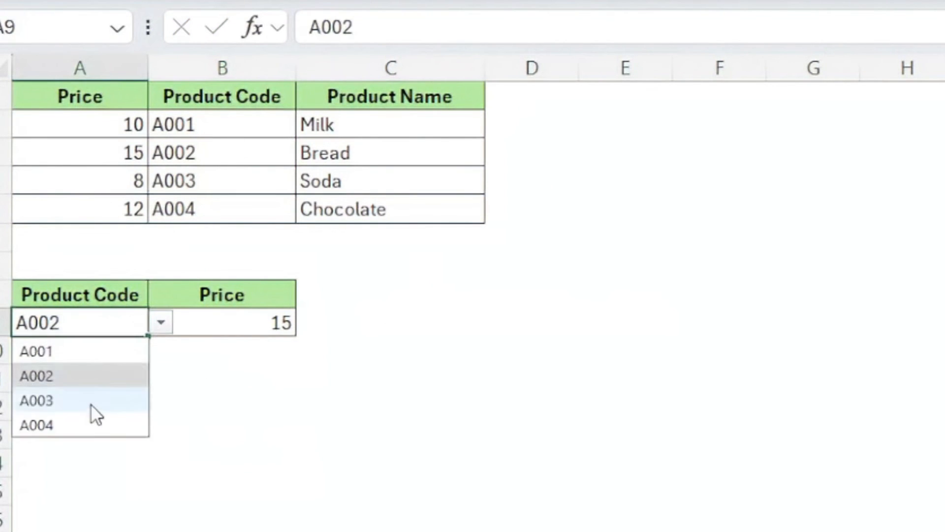
pyautogui.click(90, 403)
pyautogui.click(160, 323)
pyautogui.click(84, 423)
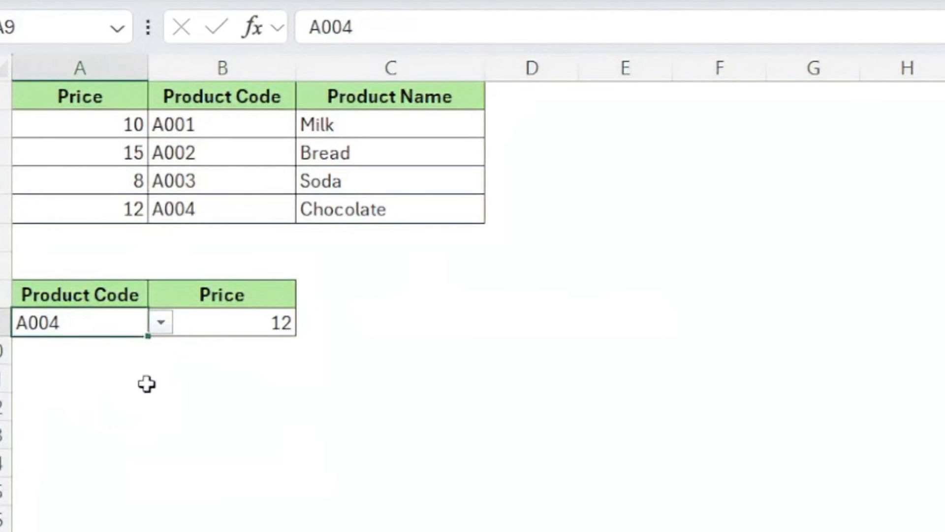
pyautogui.click(173, 394)
pyautogui.click(342, 400)
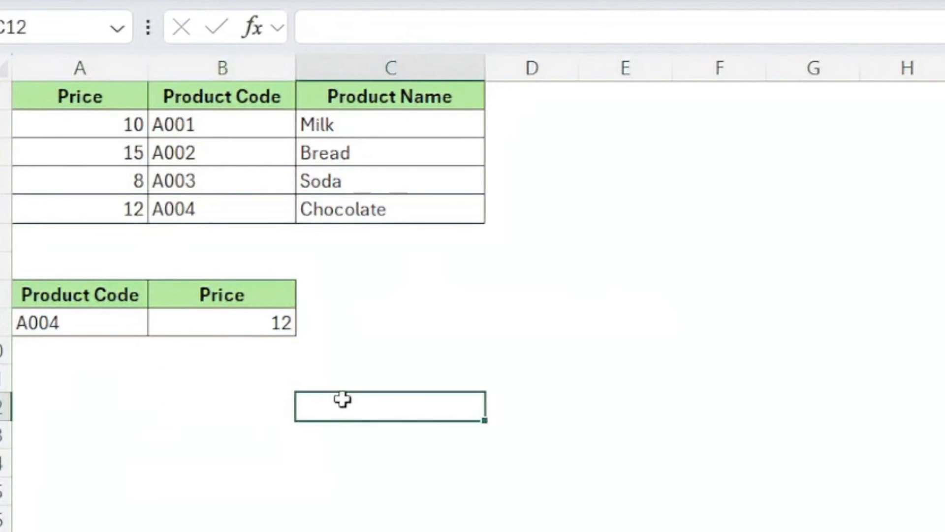
pyautogui.click(768, 458)
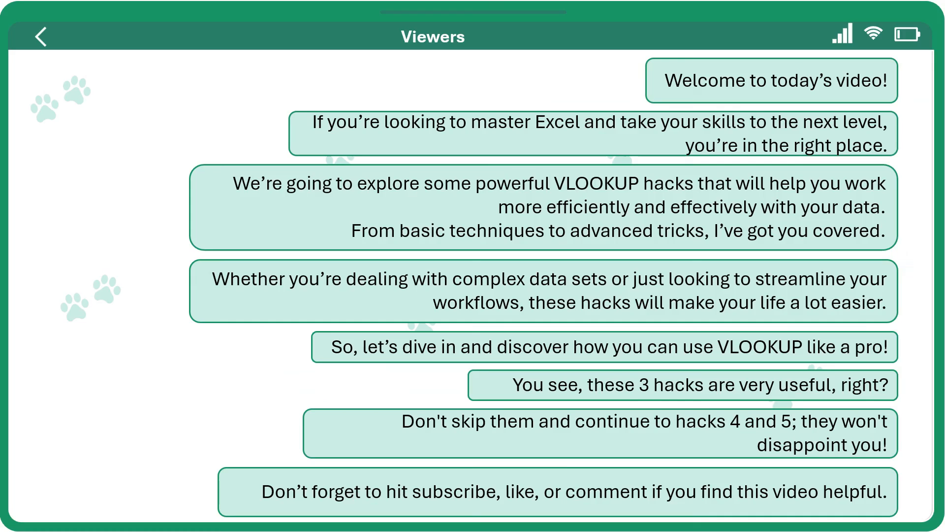